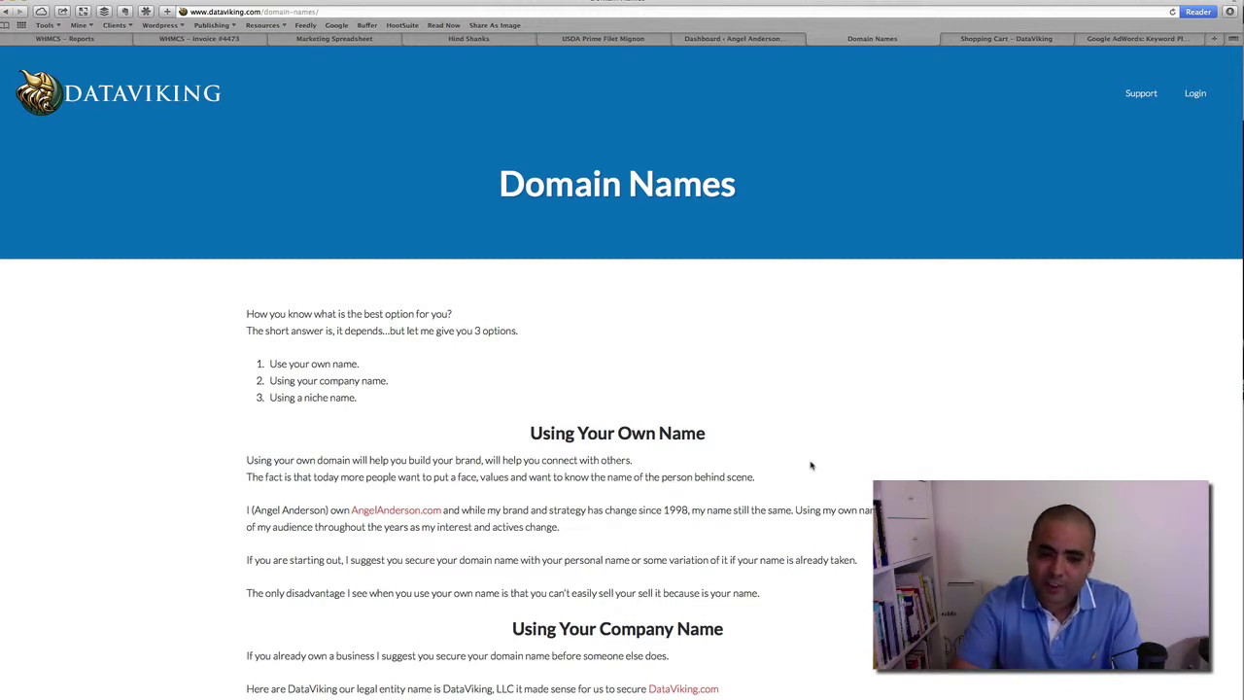
- Switch to the Google AdWords Keyword Planner and enter "photographer" as the product or service for new keyword ideas
scroll(733, 383, "down", 1)
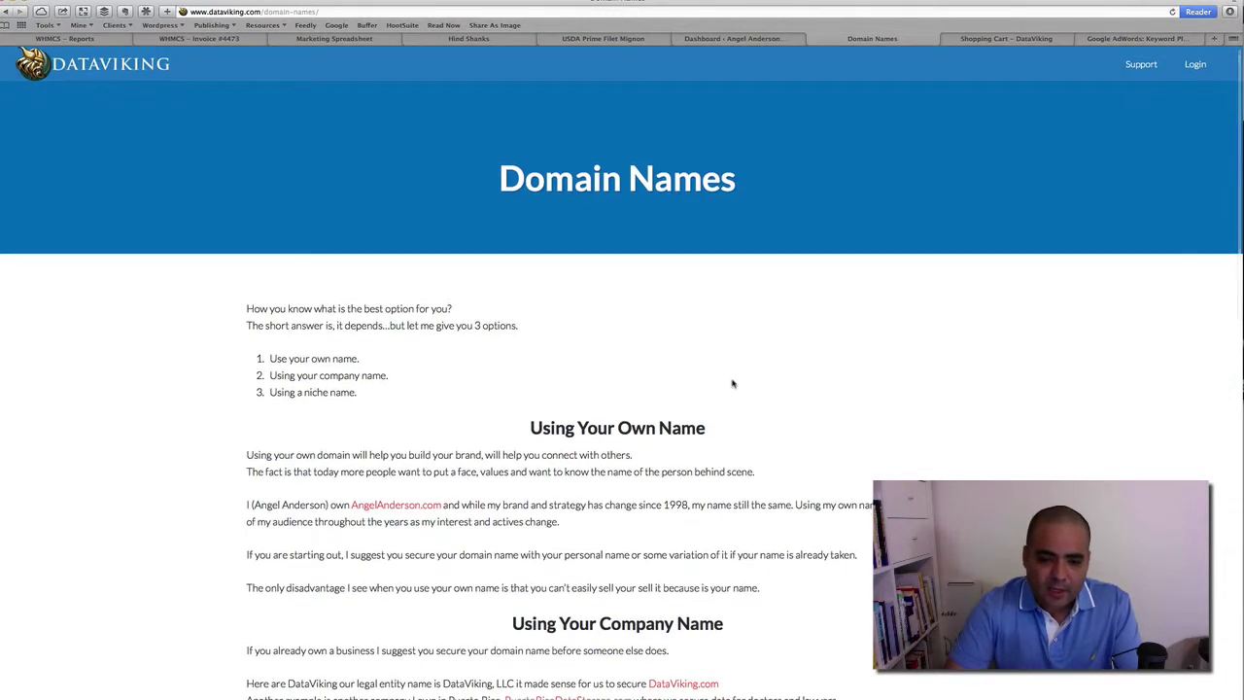
scroll(733, 383, "down", 1)
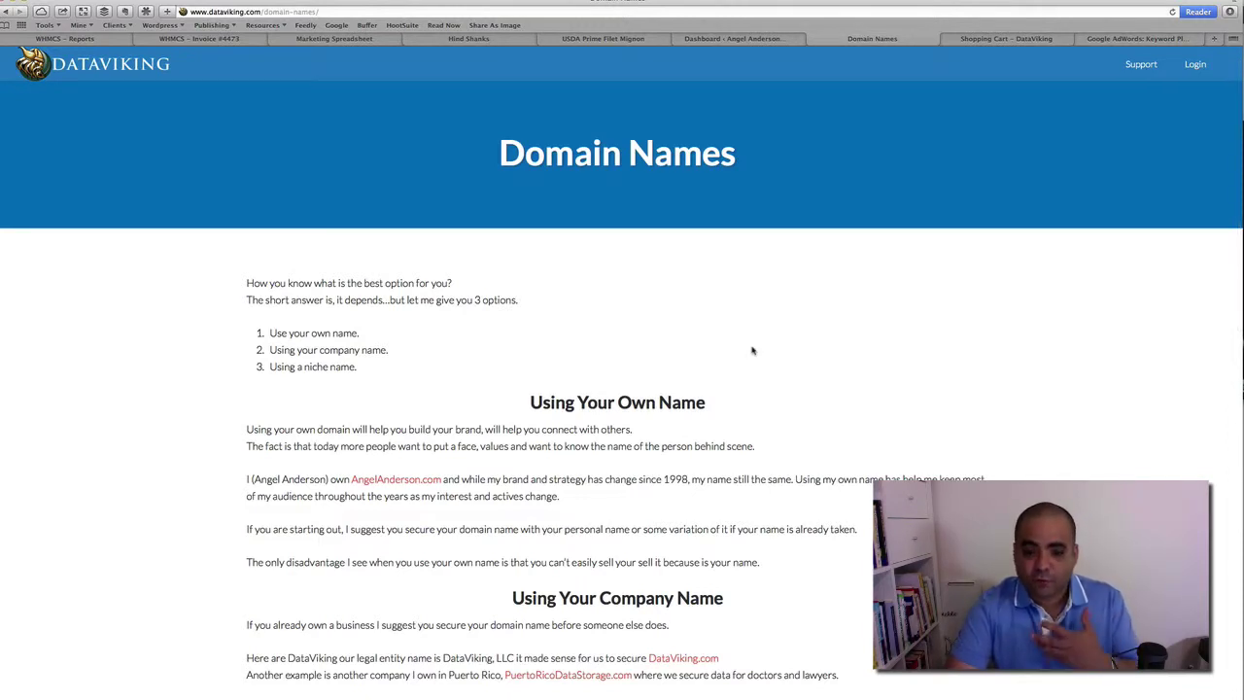
left_click(1080, 38)
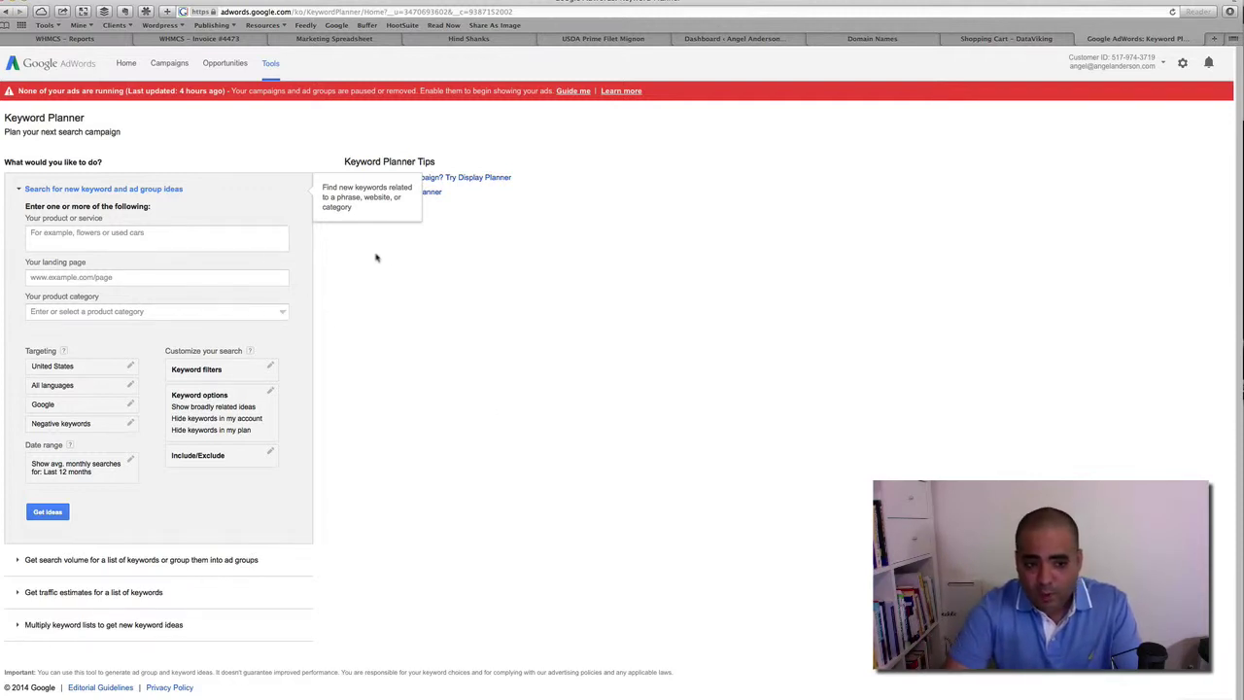
left_click(236, 233)
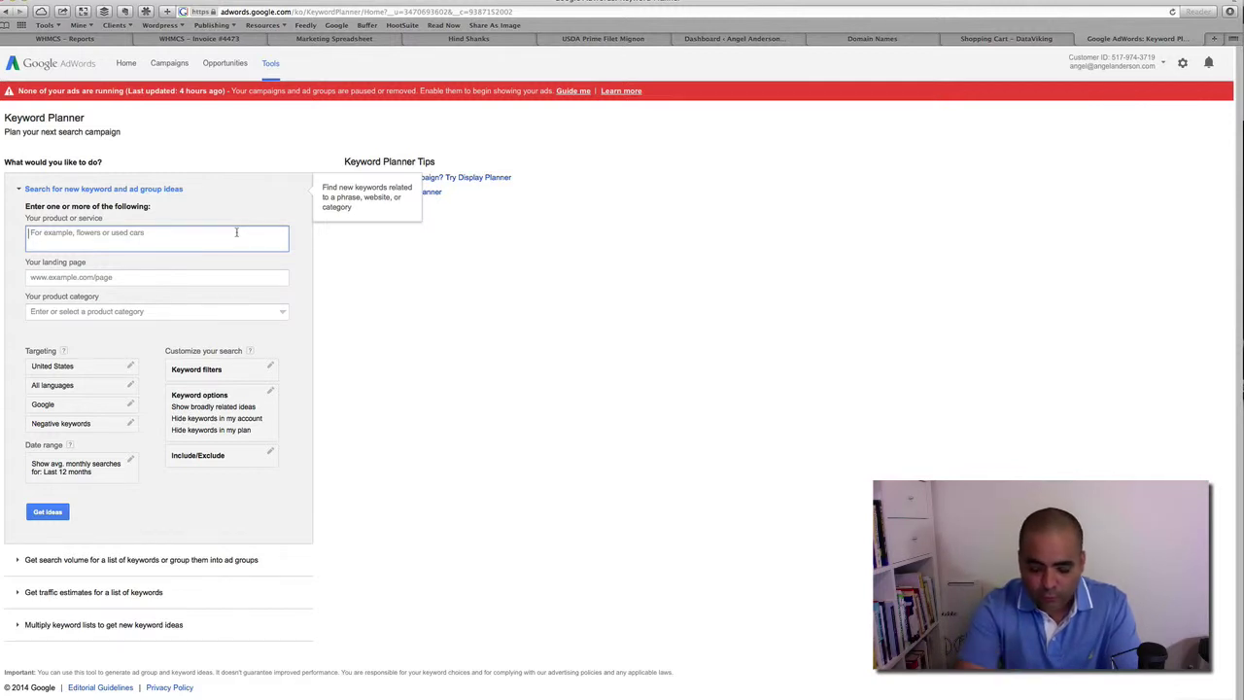
type("photographer")
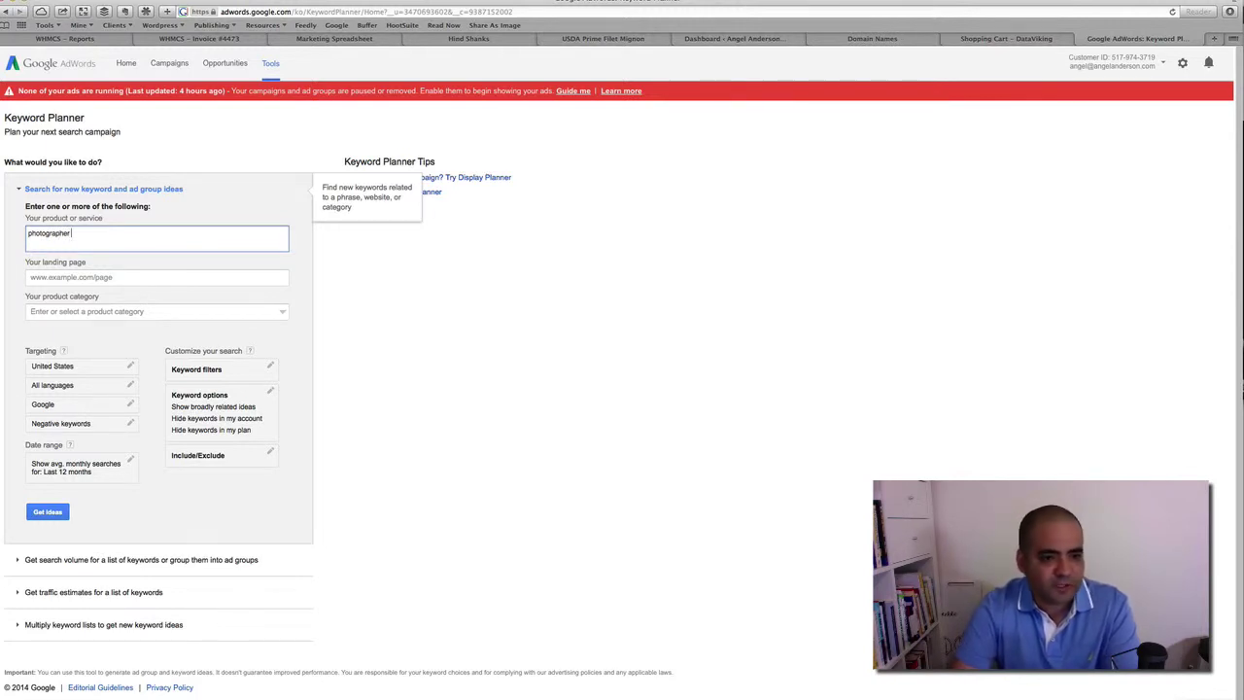
left_click(236, 231)
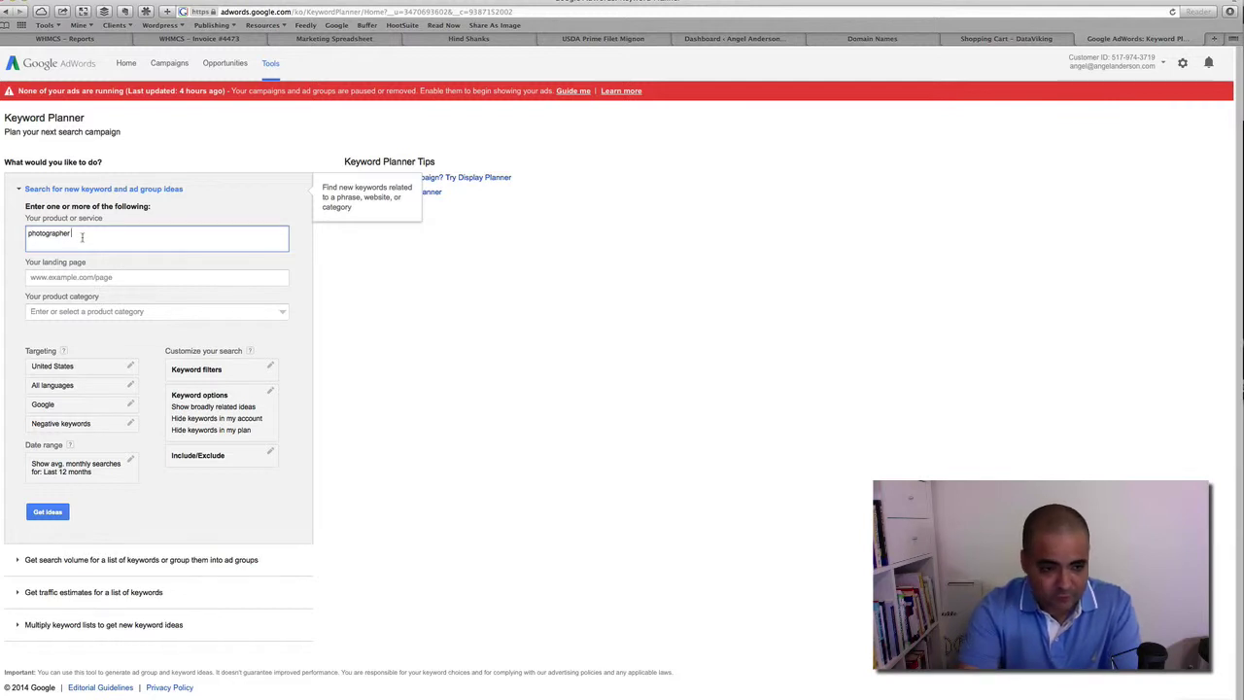
- Change the targeted location to Texas, United States (state), removing the United States country entry
left_click(66, 369)
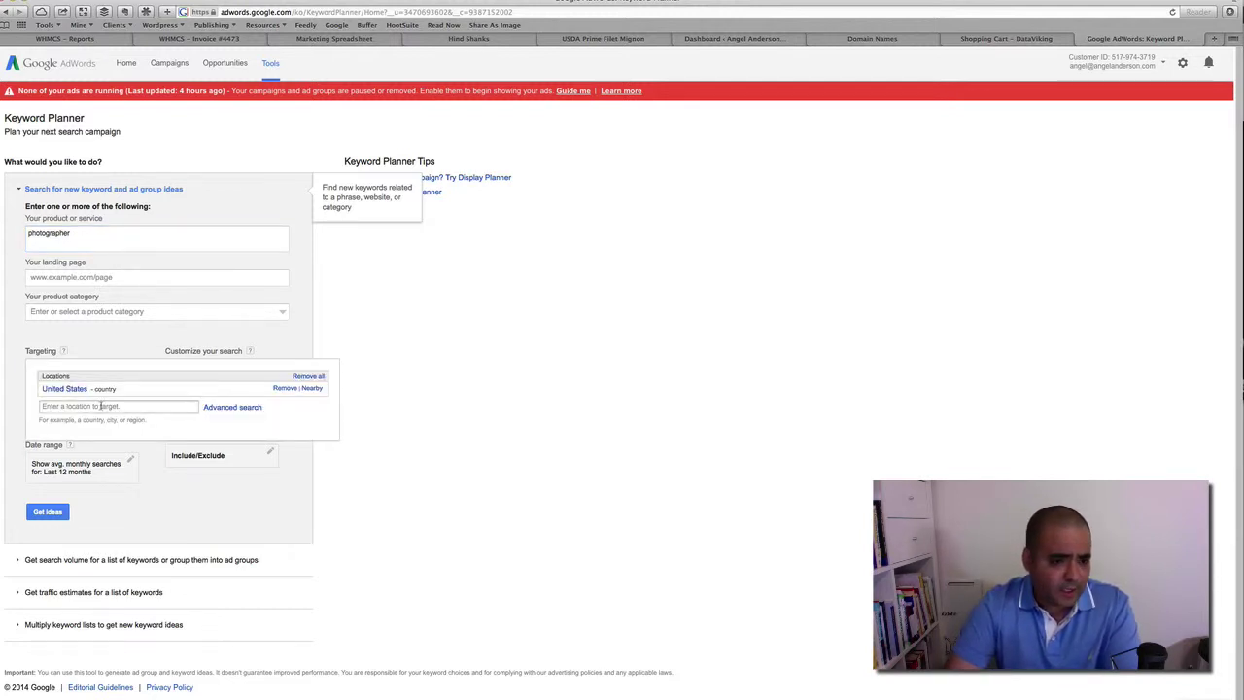
left_click(86, 403)
type("te")
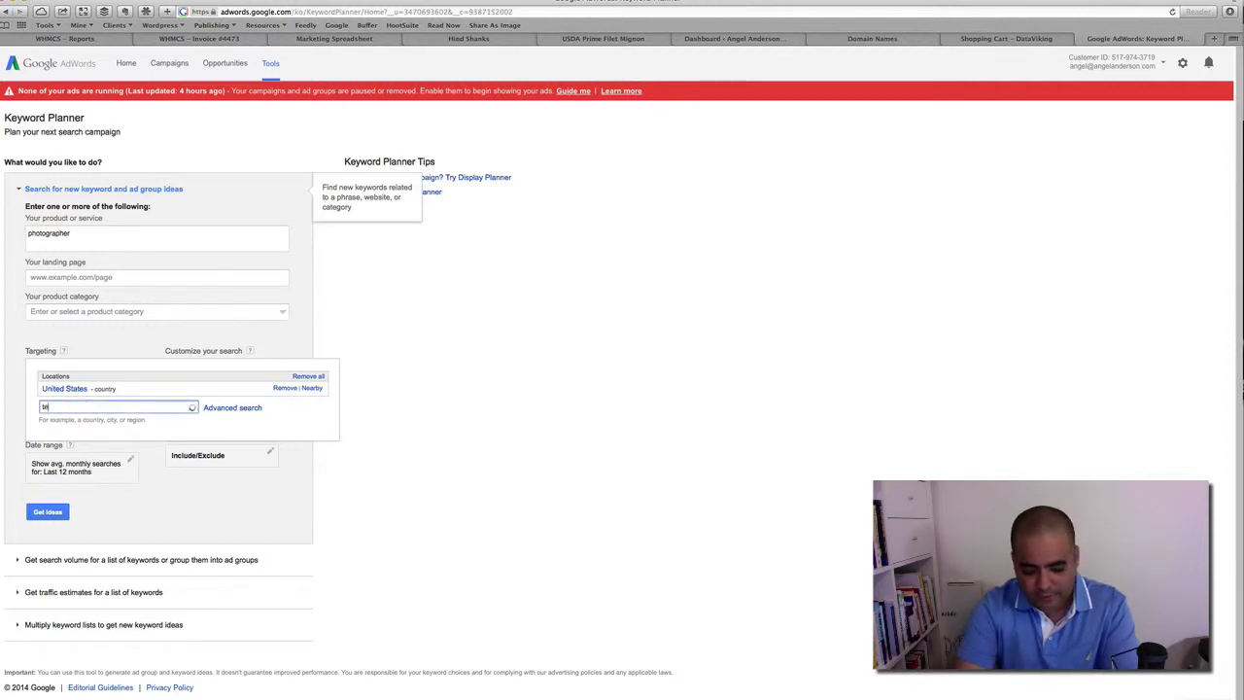
type("xas")
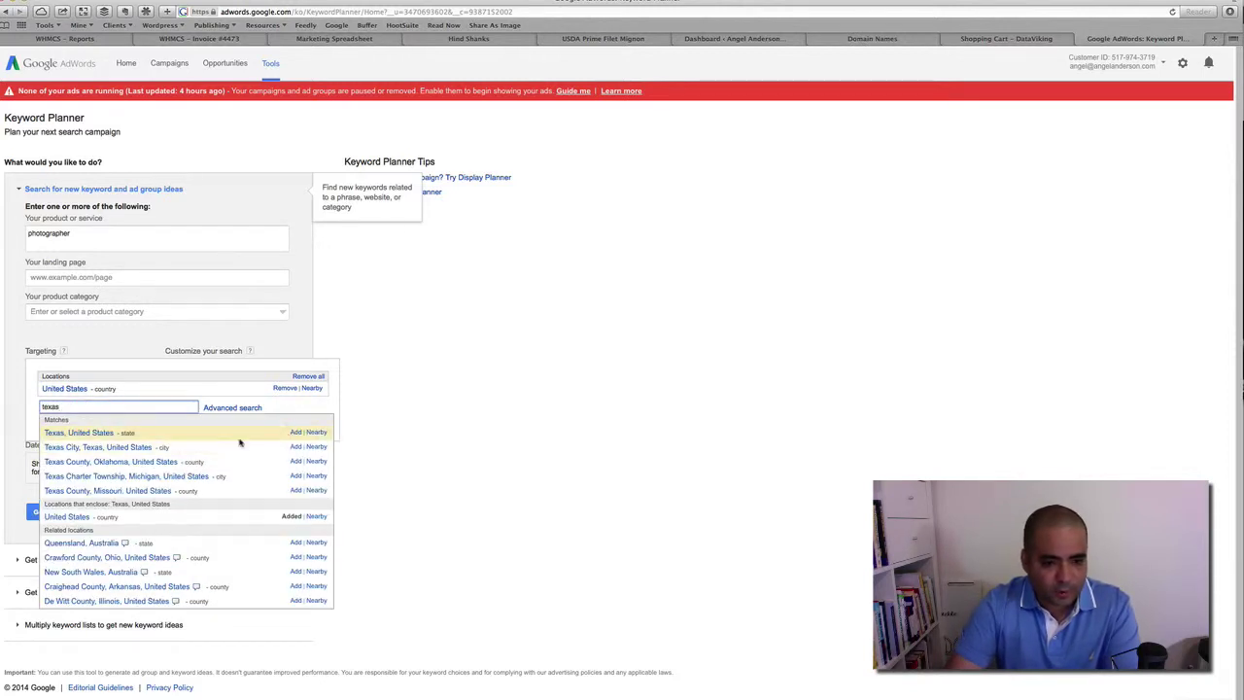
left_click(295, 433)
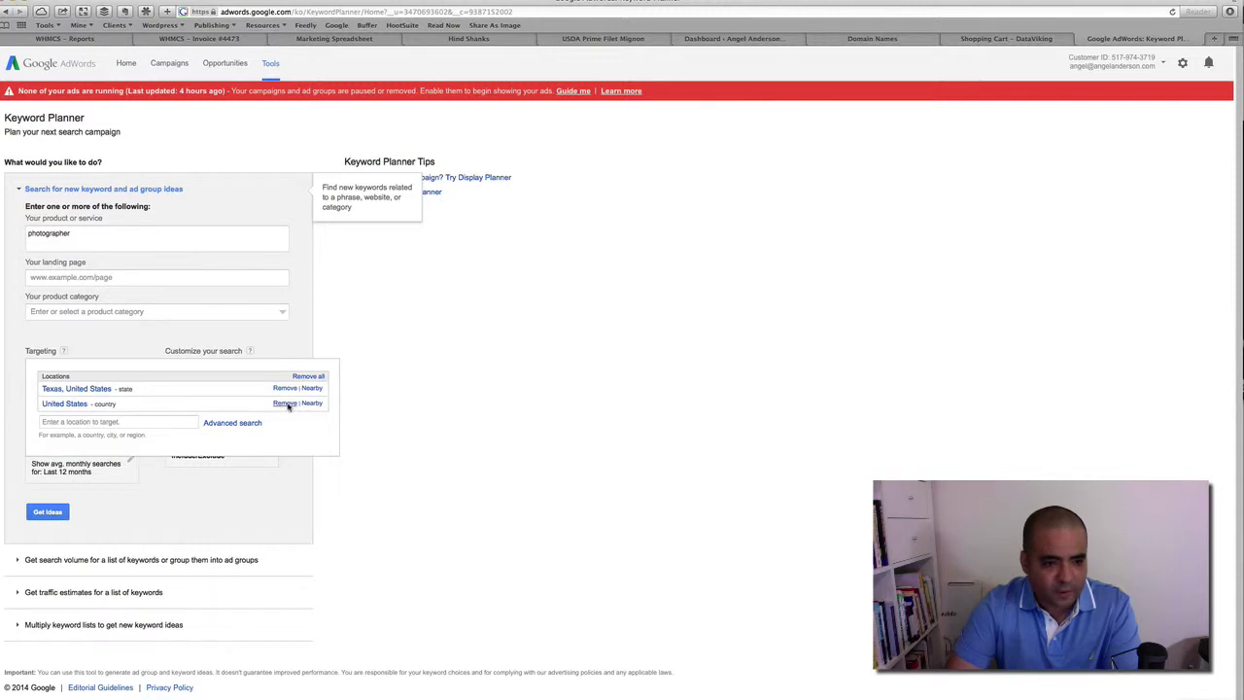
left_click(286, 404)
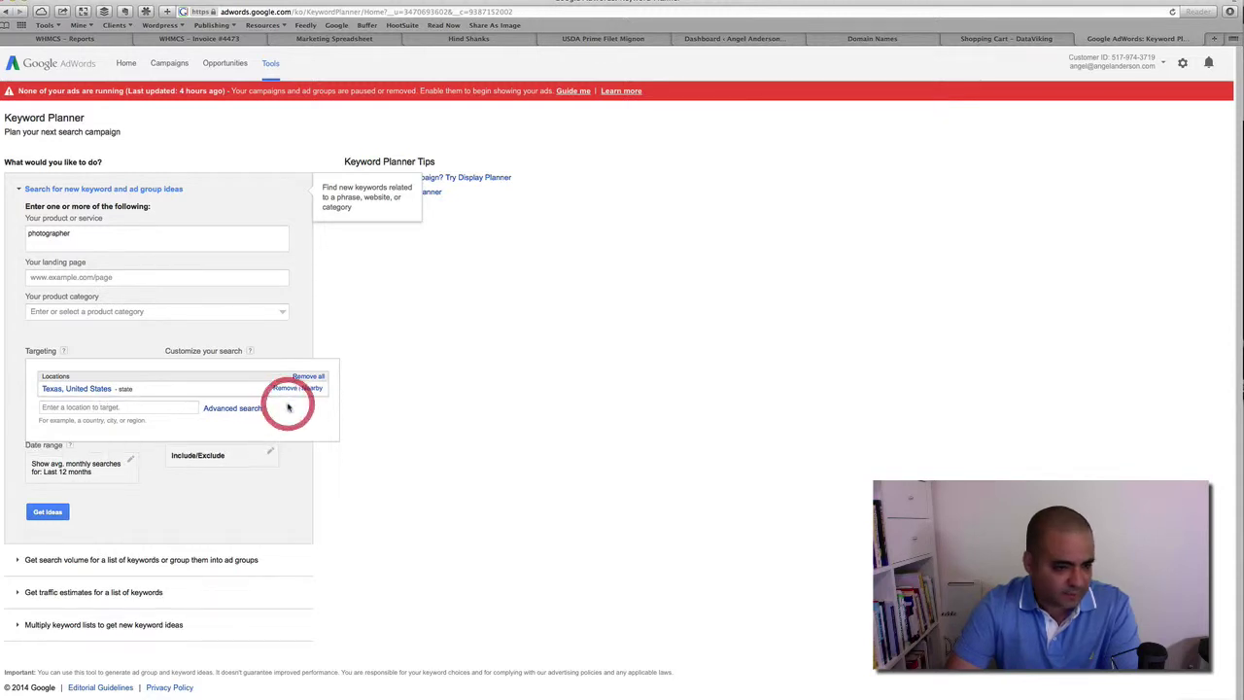
left_click(389, 442)
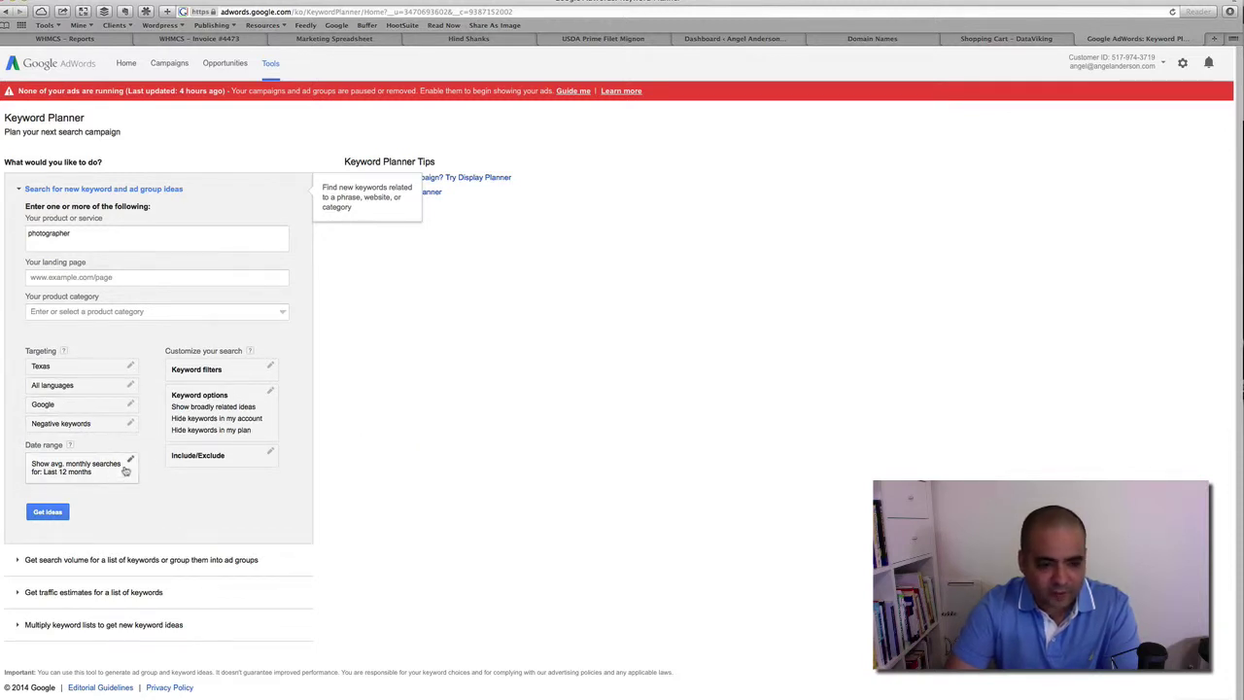
- Get ideas for the photographer search and sort the ad group ideas by average monthly searches
left_click(48, 512)
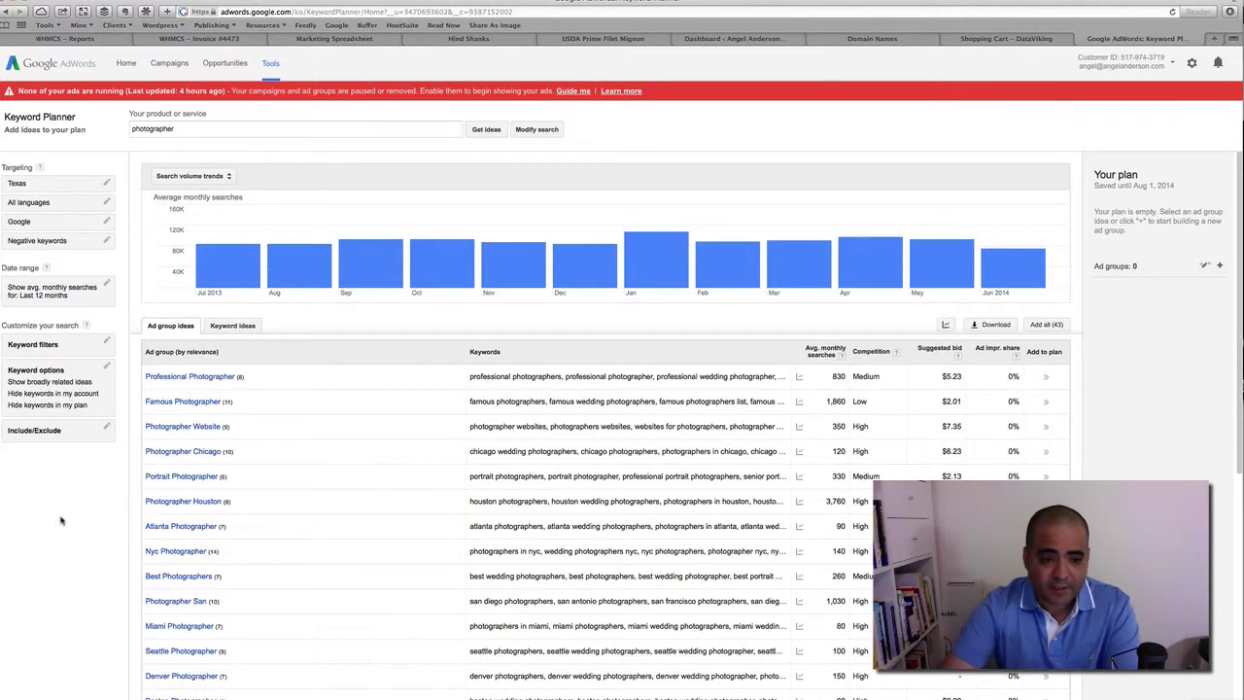
mouse_move(519, 286)
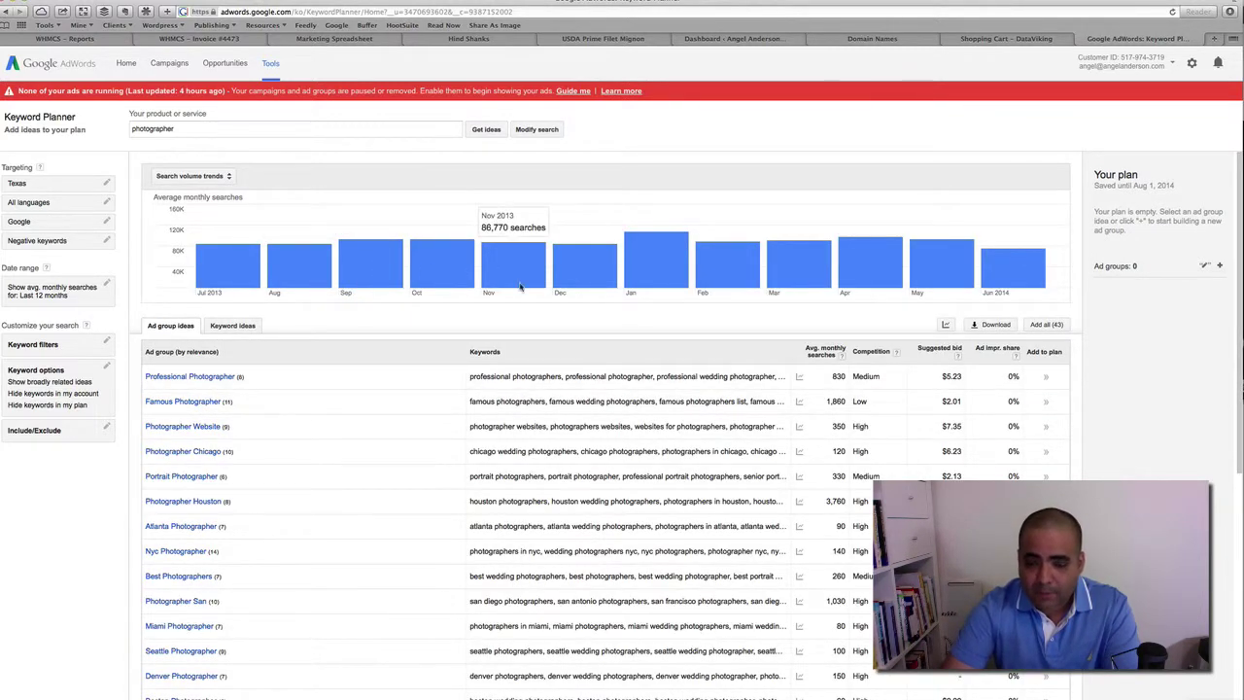
scroll(336, 469, "down", 2)
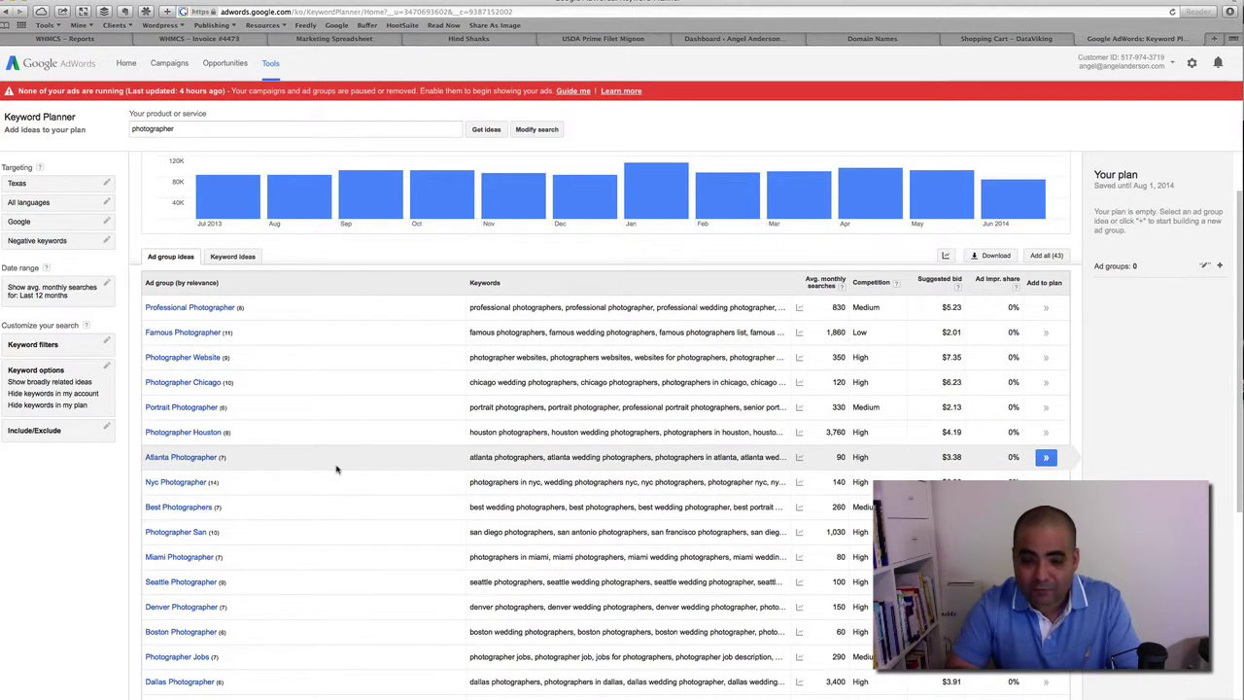
scroll(336, 469, "down", 1)
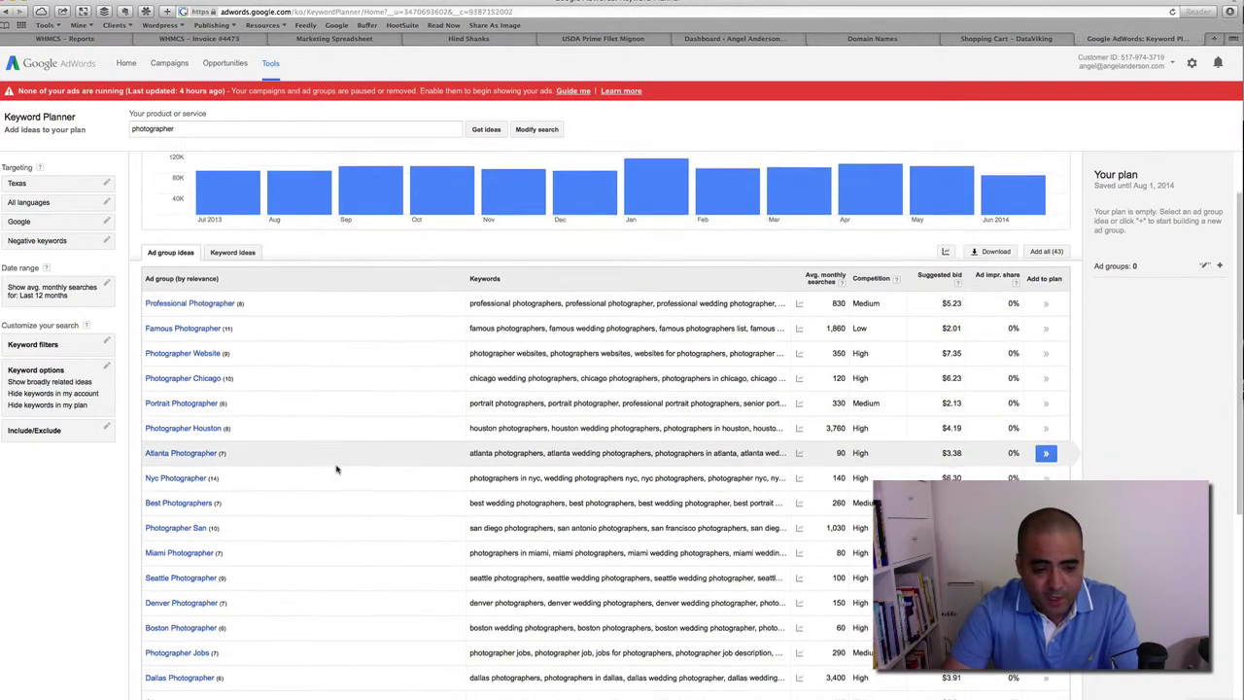
scroll(336, 469, "down", 2)
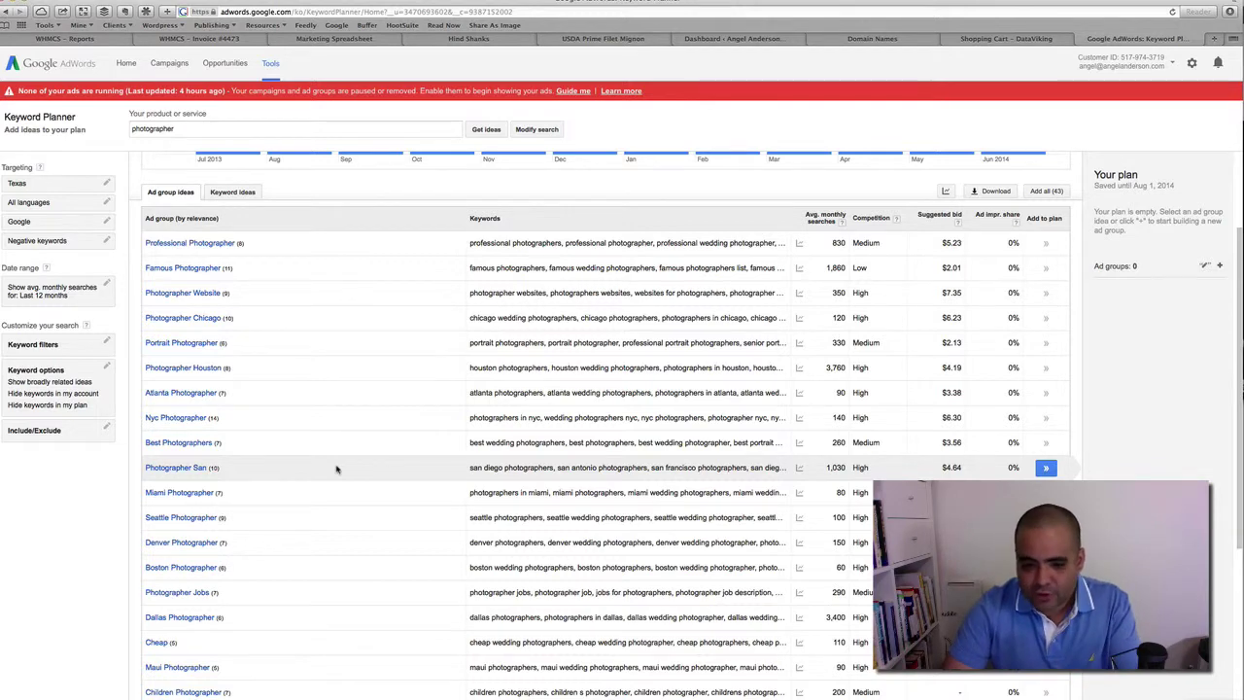
scroll(340, 467, "up", 3)
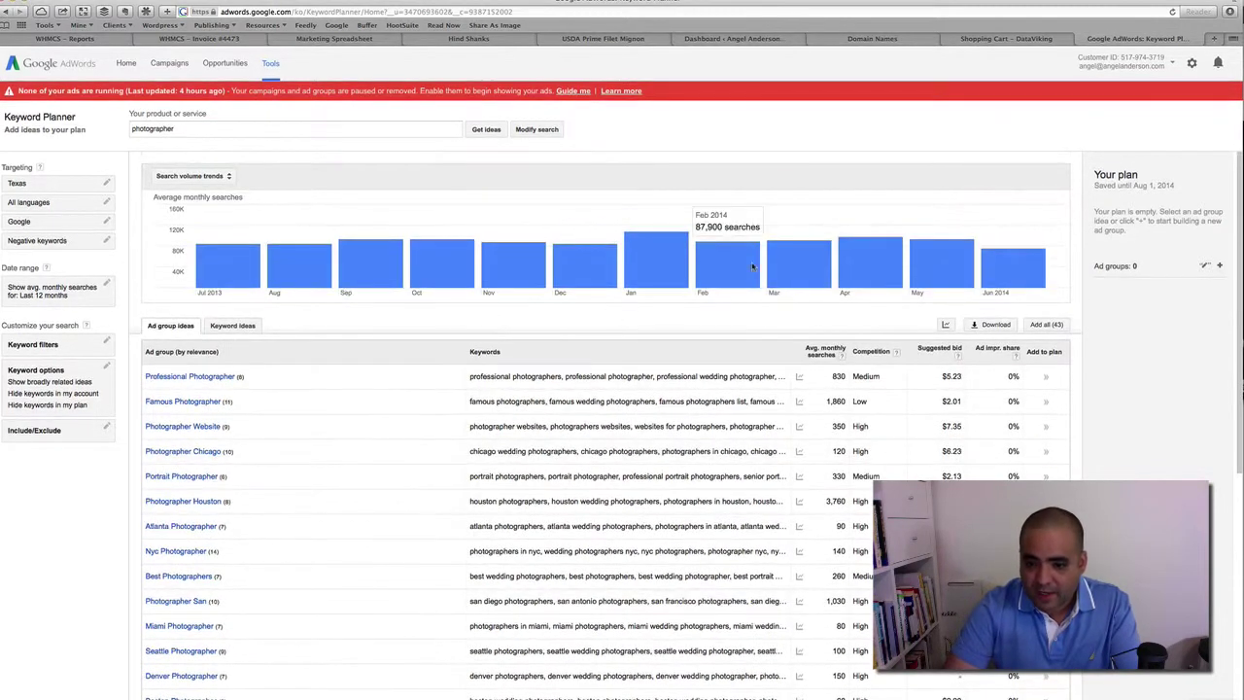
left_click(824, 354)
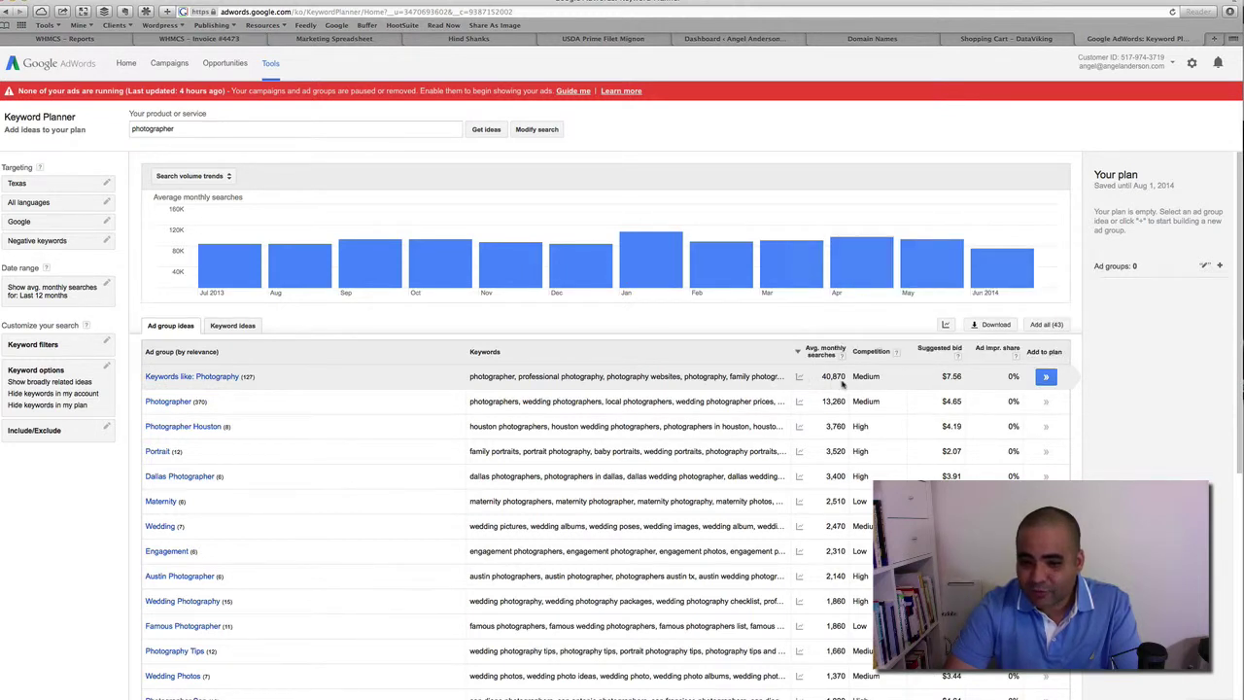
- Show the individual keyword ideas and sort them by average monthly searches
left_click(236, 328)
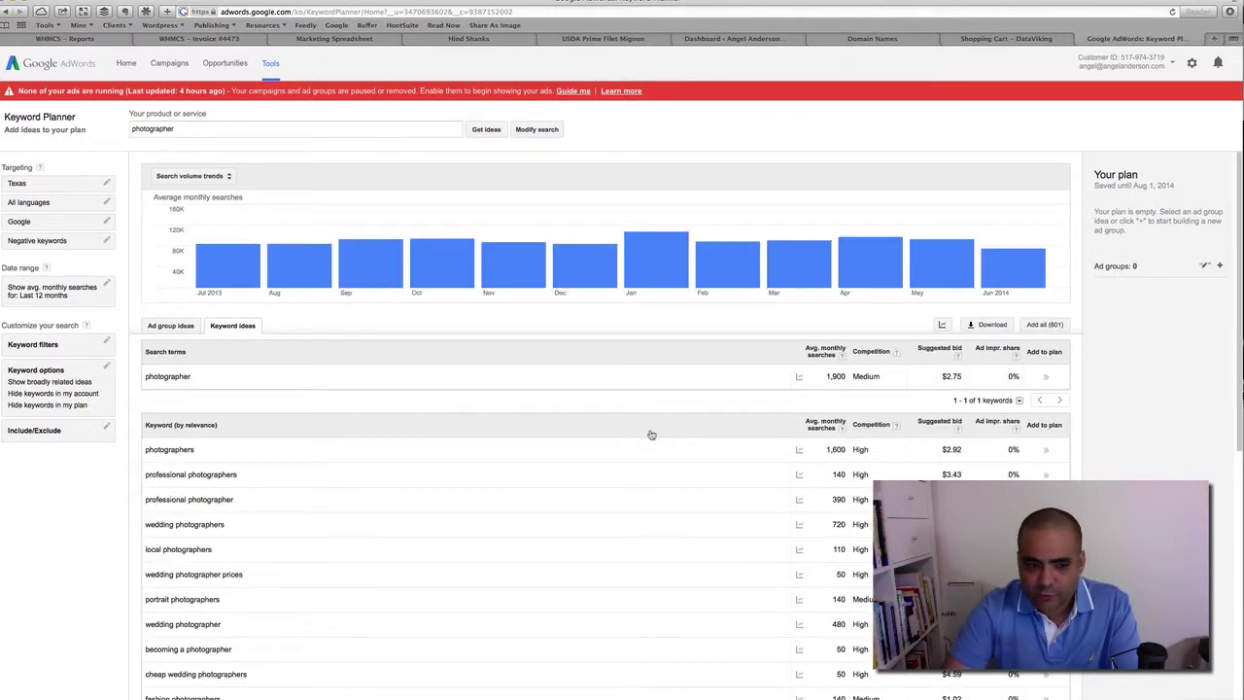
scroll(650, 434, "down", 2)
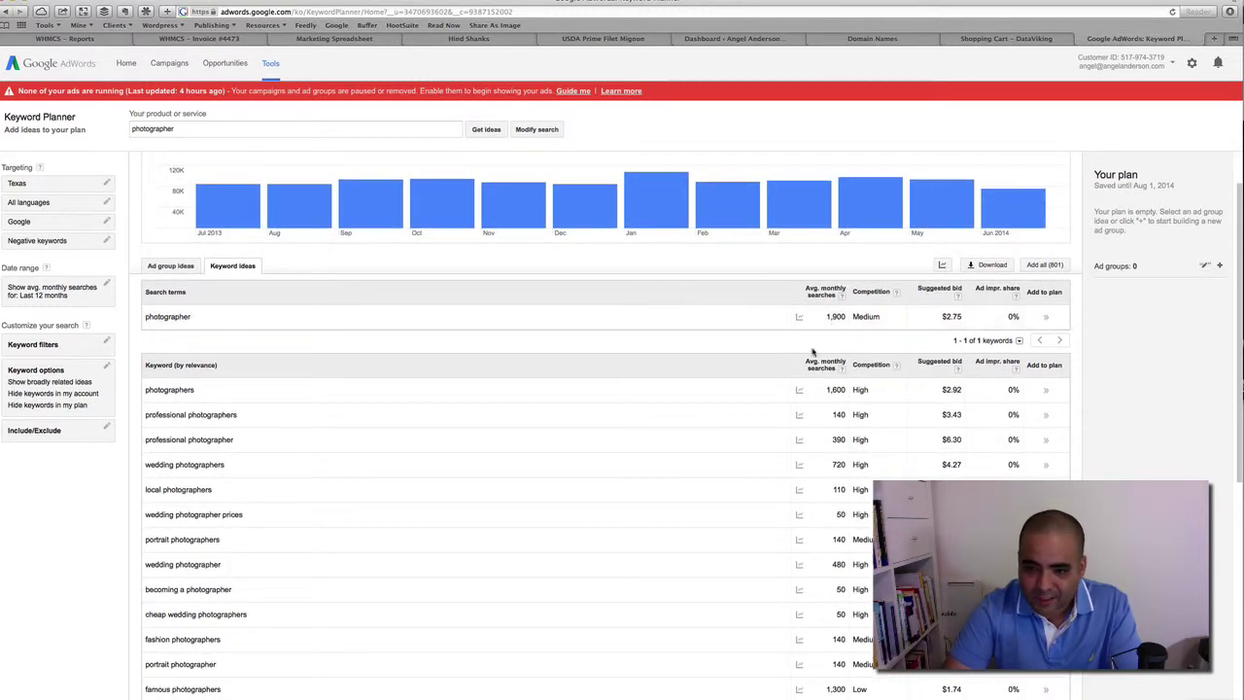
scroll(813, 352, "down", 2)
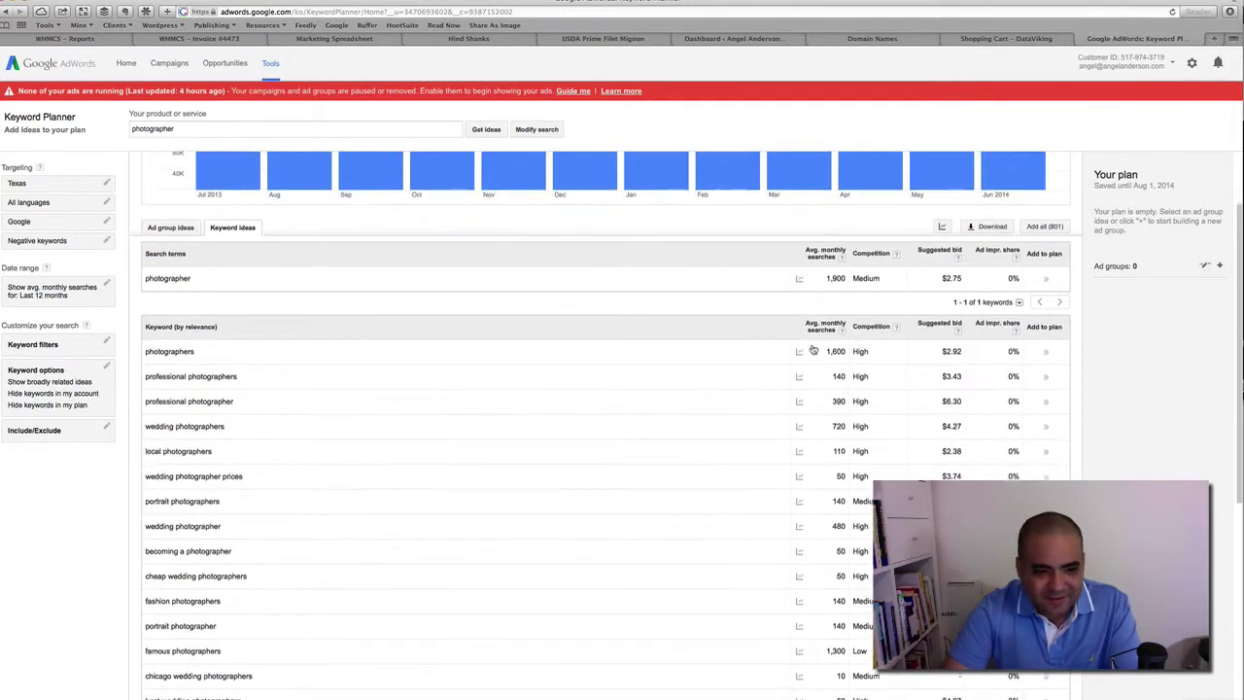
scroll(813, 352, "down", 1)
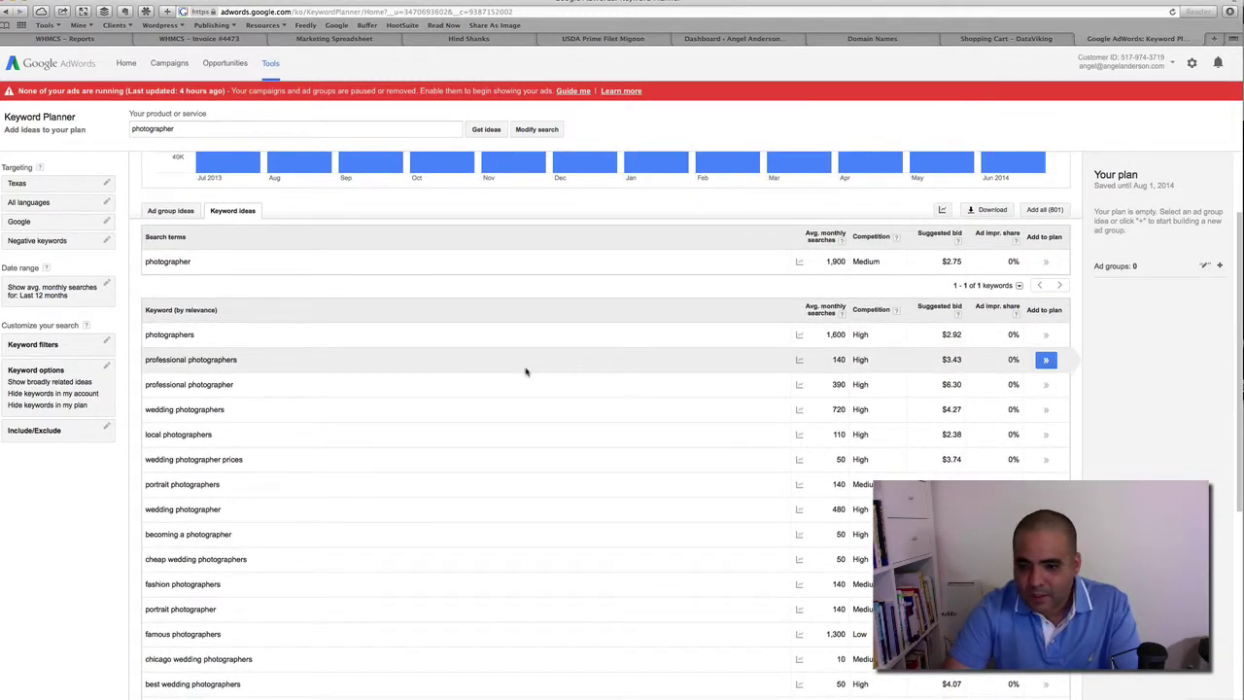
scroll(535, 366, "up", 4)
left_click(818, 309)
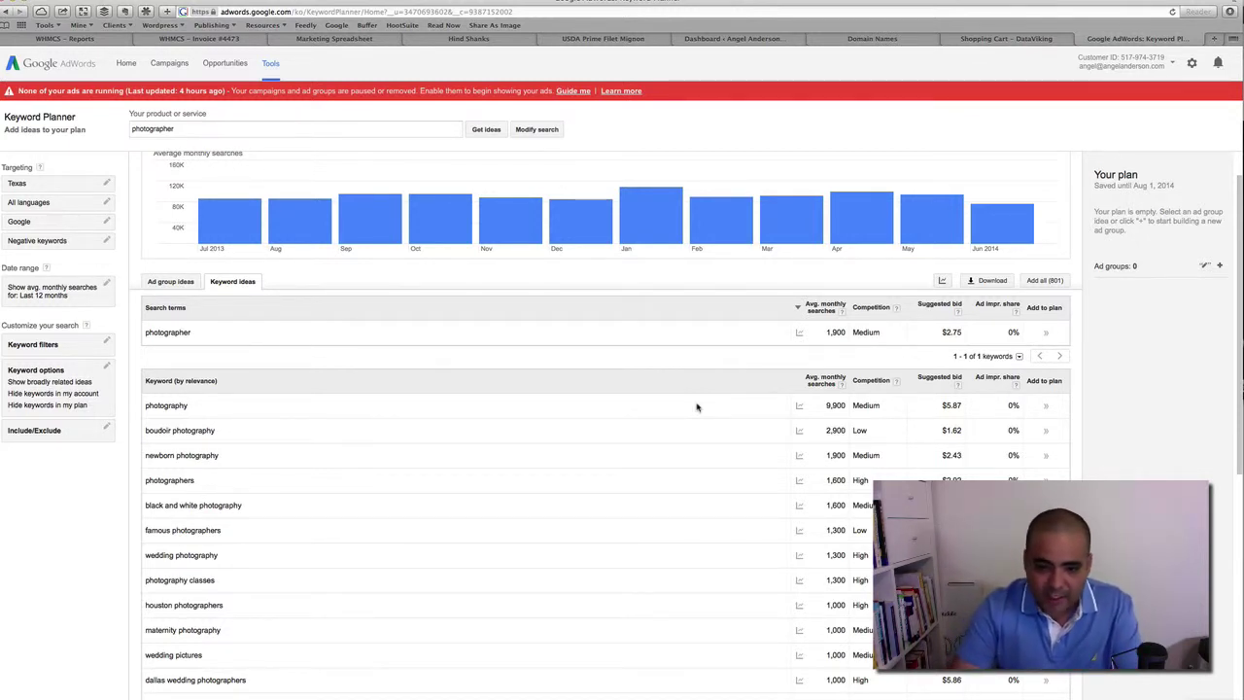
- Review the sorted keyword ideas, highlighting "photography" and "newborn photography" as possible niche terms
scroll(696, 407, "down", 3)
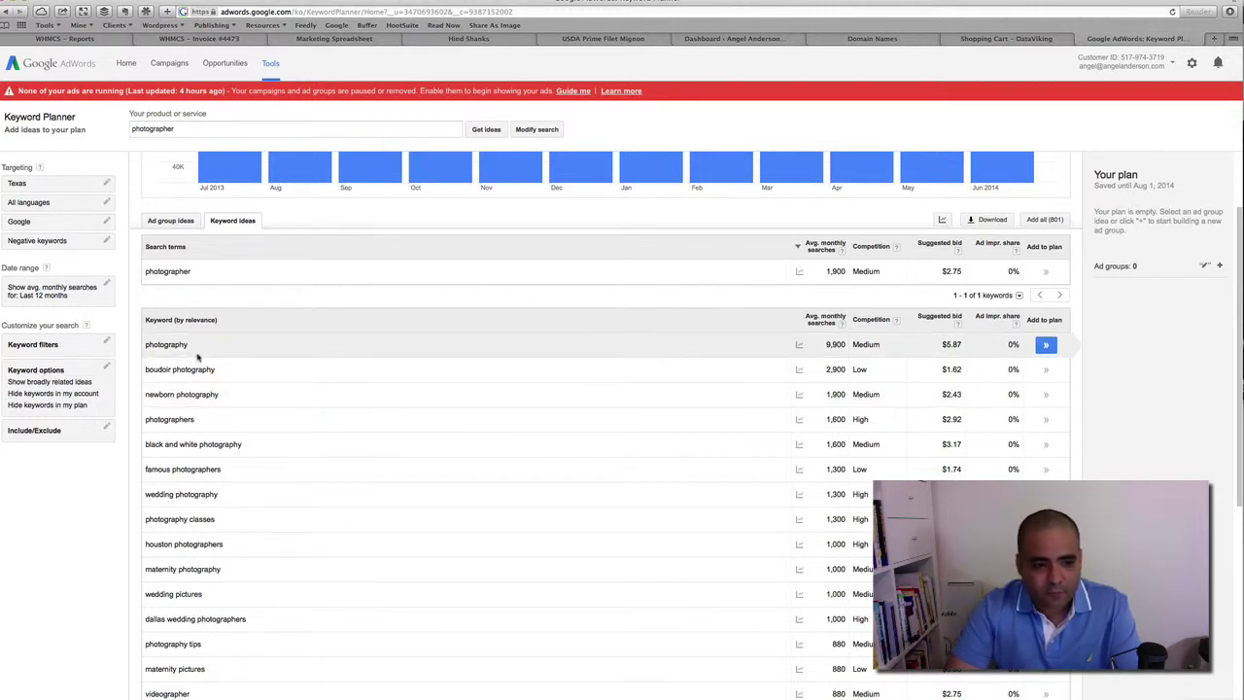
left_click_drag(189, 347, 146, 345)
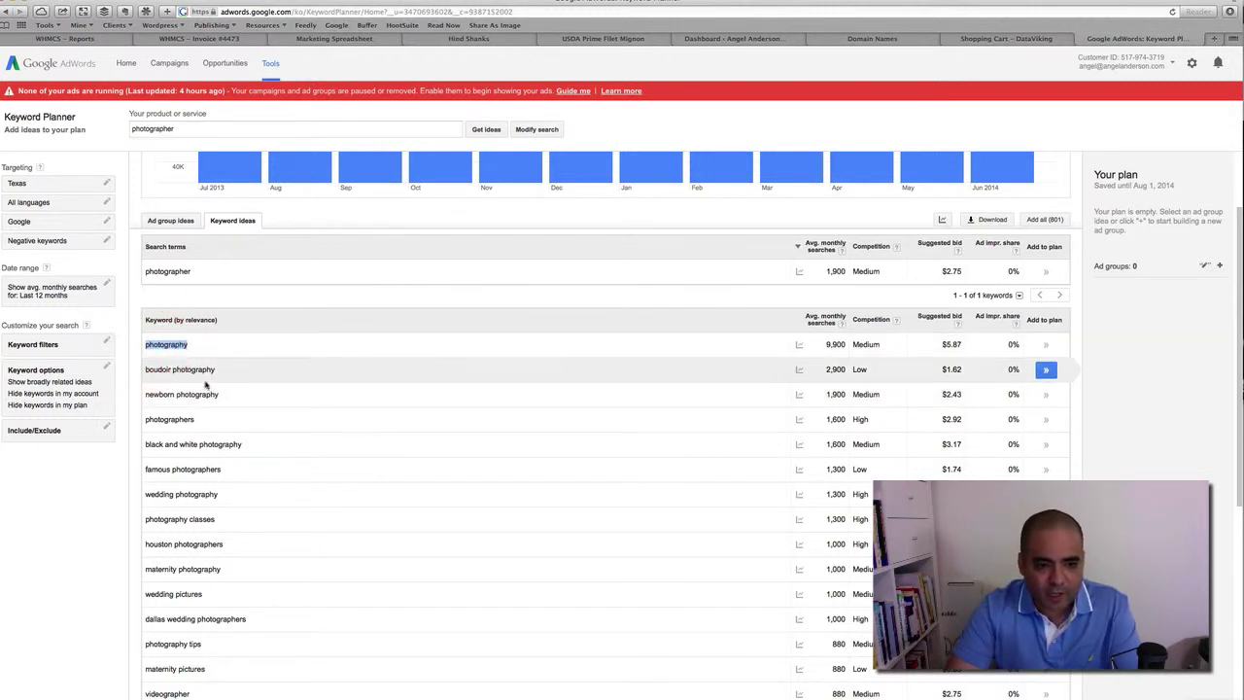
left_click_drag(219, 394, 144, 395)
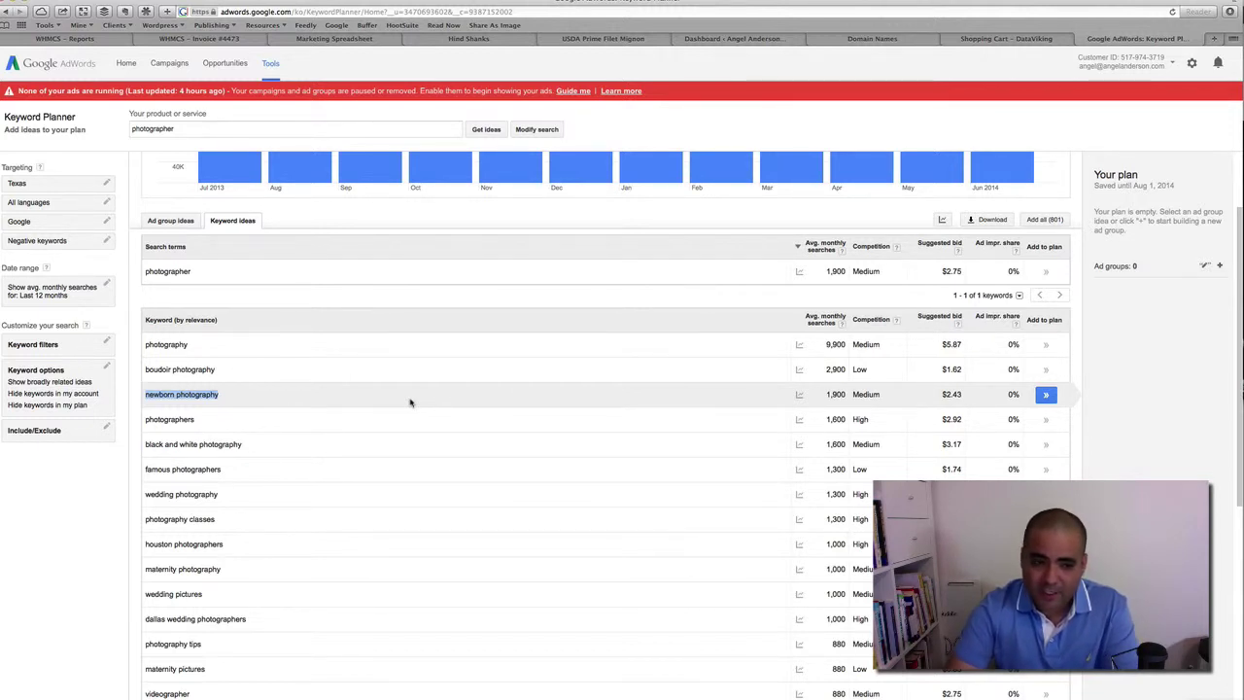
left_click_drag(187, 345, 143, 344)
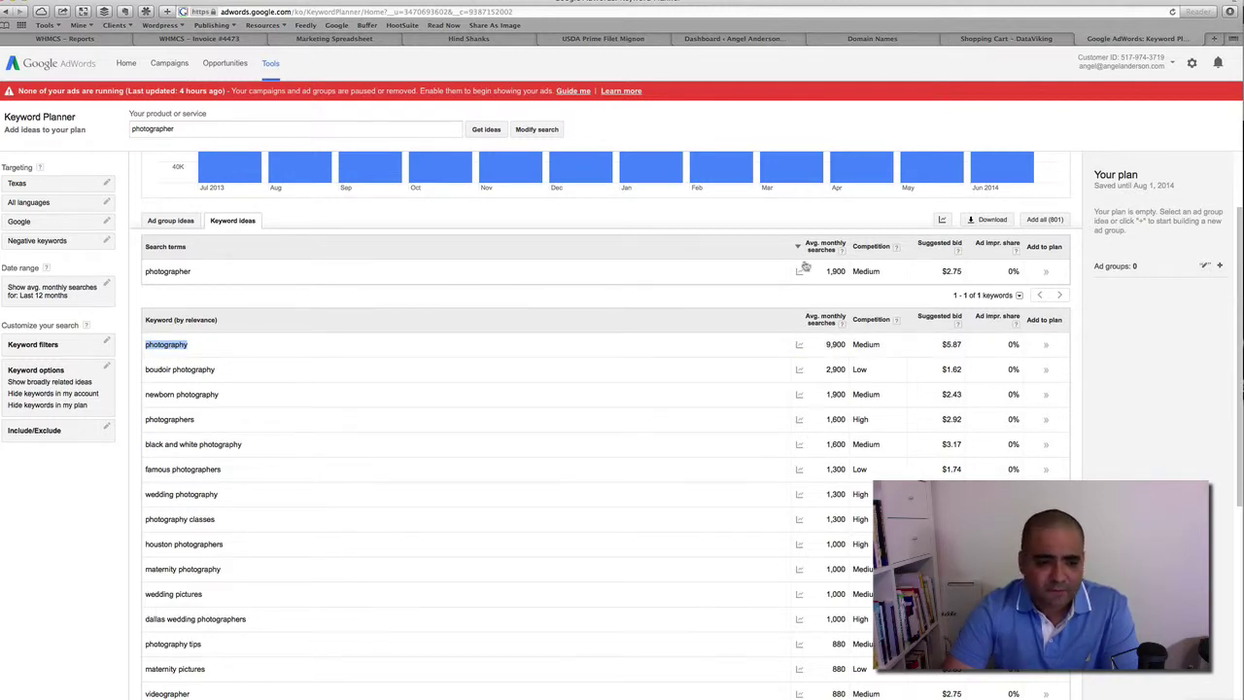
- Return to DataViking's Domain Names page and review its naming options and registration steps
left_click(871, 39)
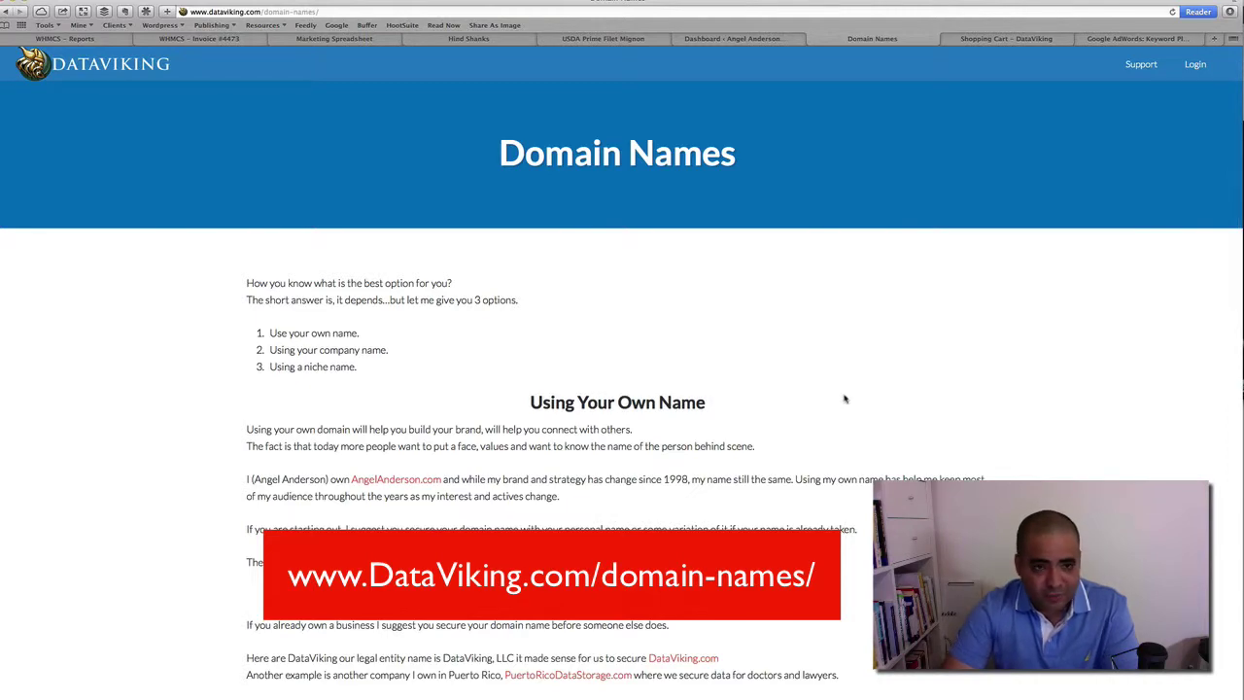
scroll(844, 384, "down", 2)
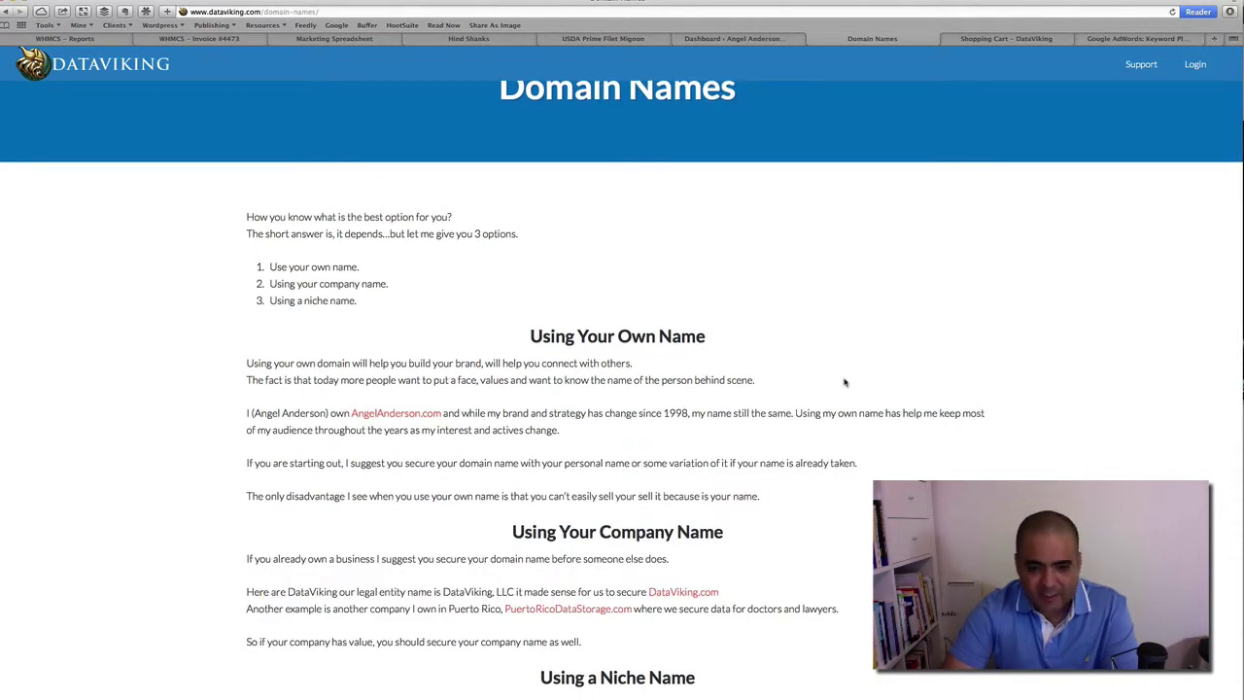
scroll(845, 382, "down", 8)
scroll(844, 382, "up", 10)
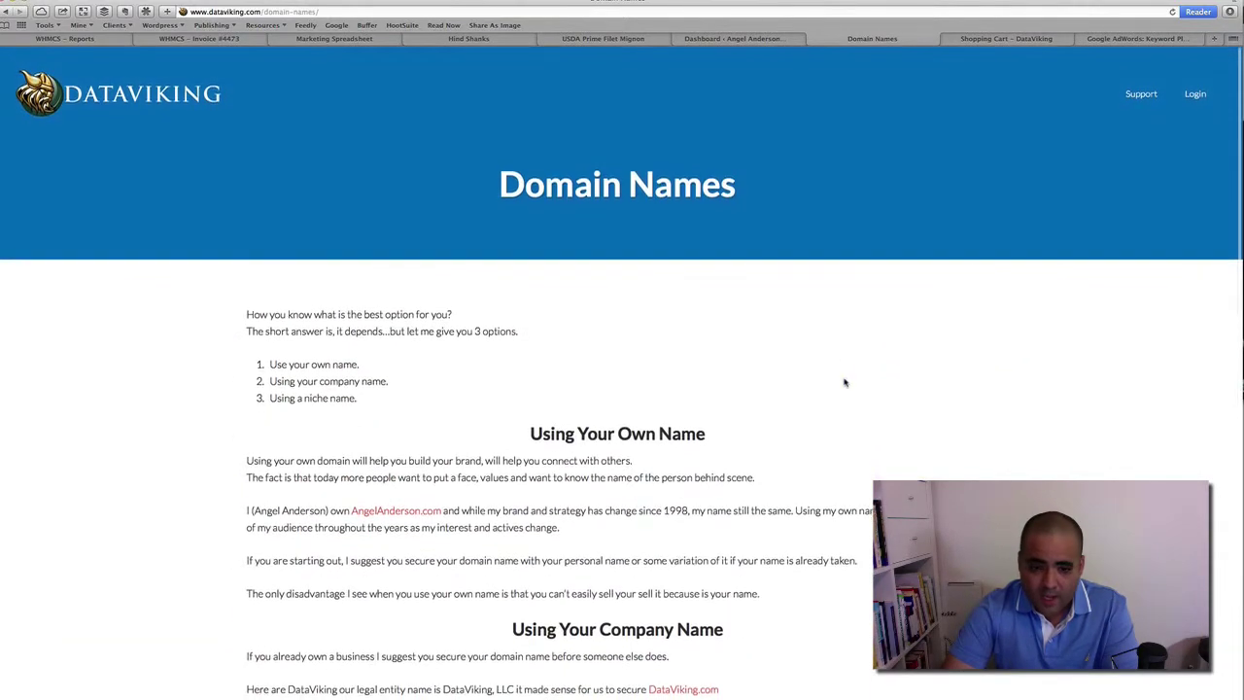
scroll(845, 382, "down", 10)
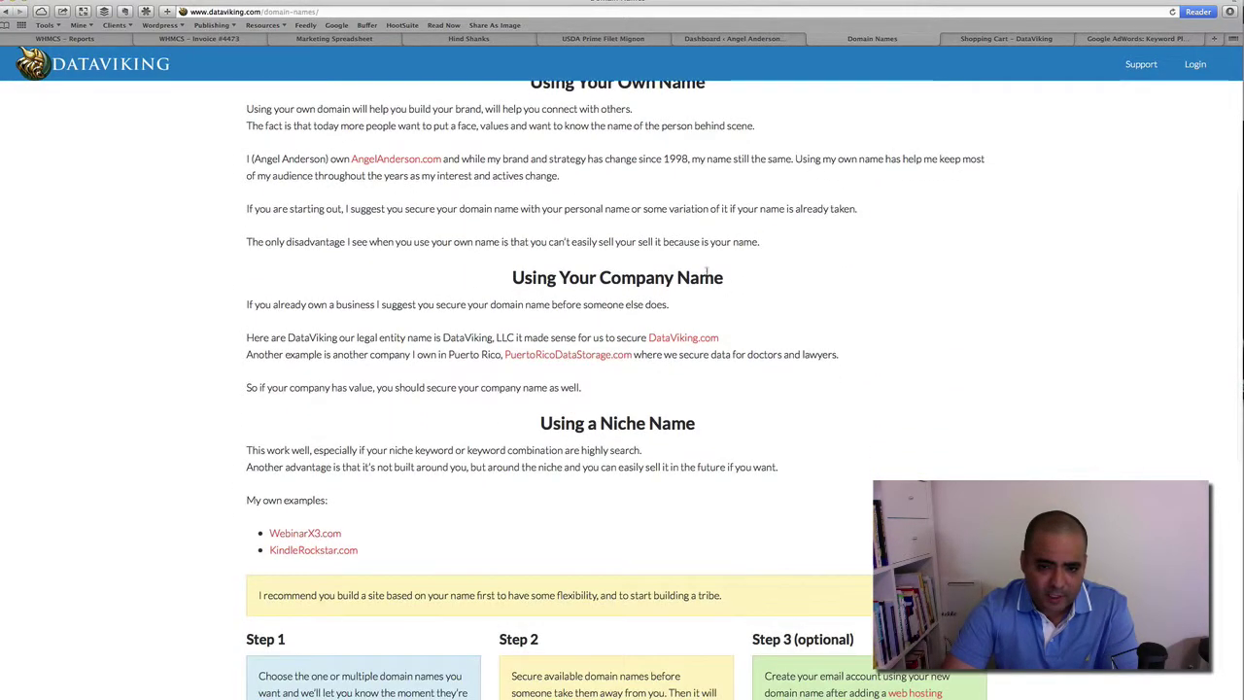
scroll(706, 272, "down", 5)
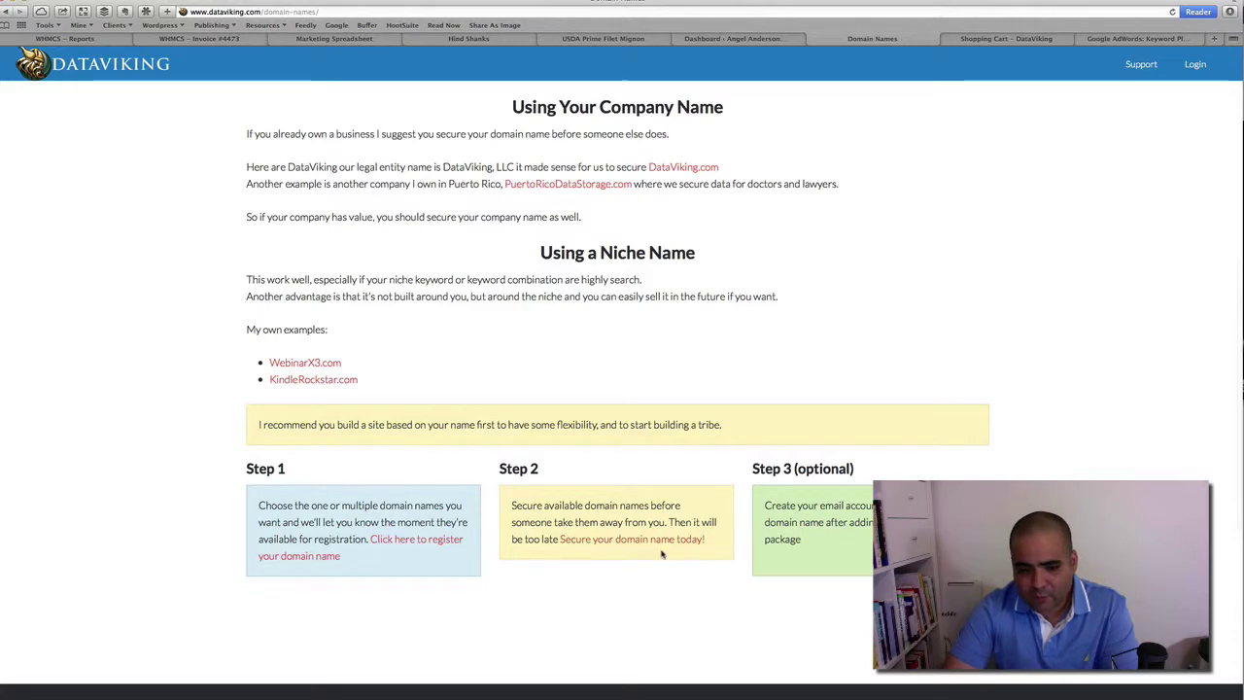
scroll(661, 559, "up", 12)
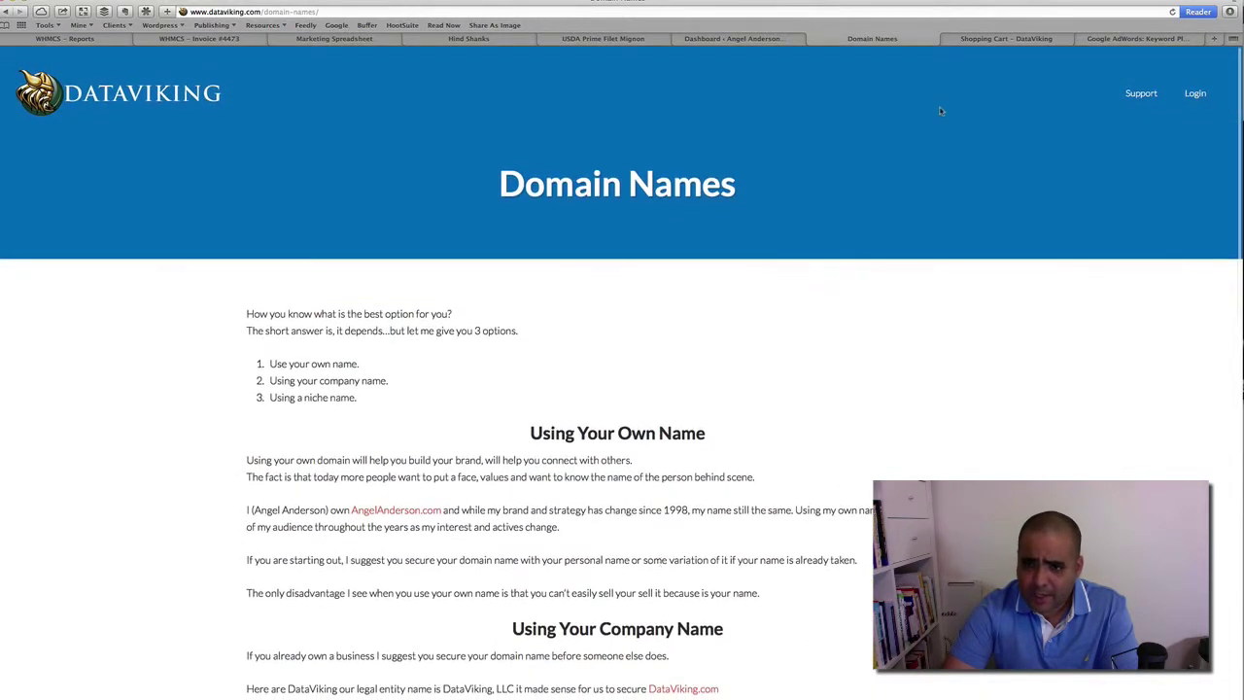
- Switch to DataViking's shopping cart and check the availability of the new domain "photography" with the .com extension
left_click(997, 41)
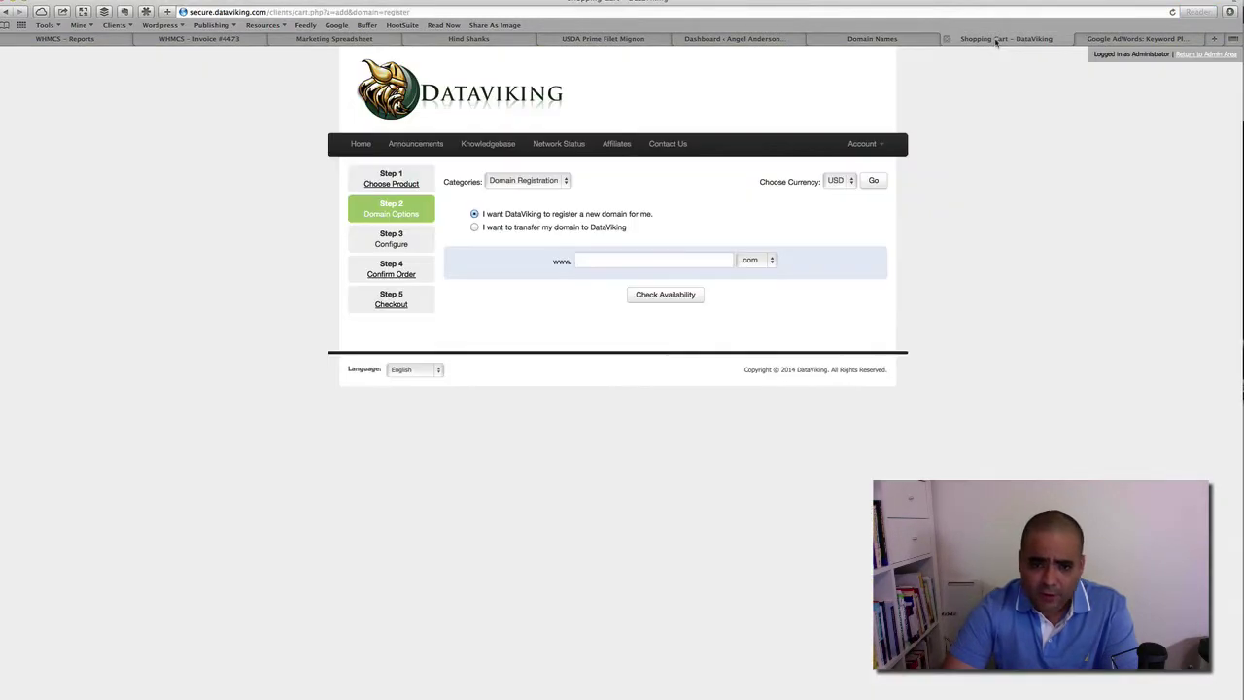
left_click(661, 262)
type("photography")
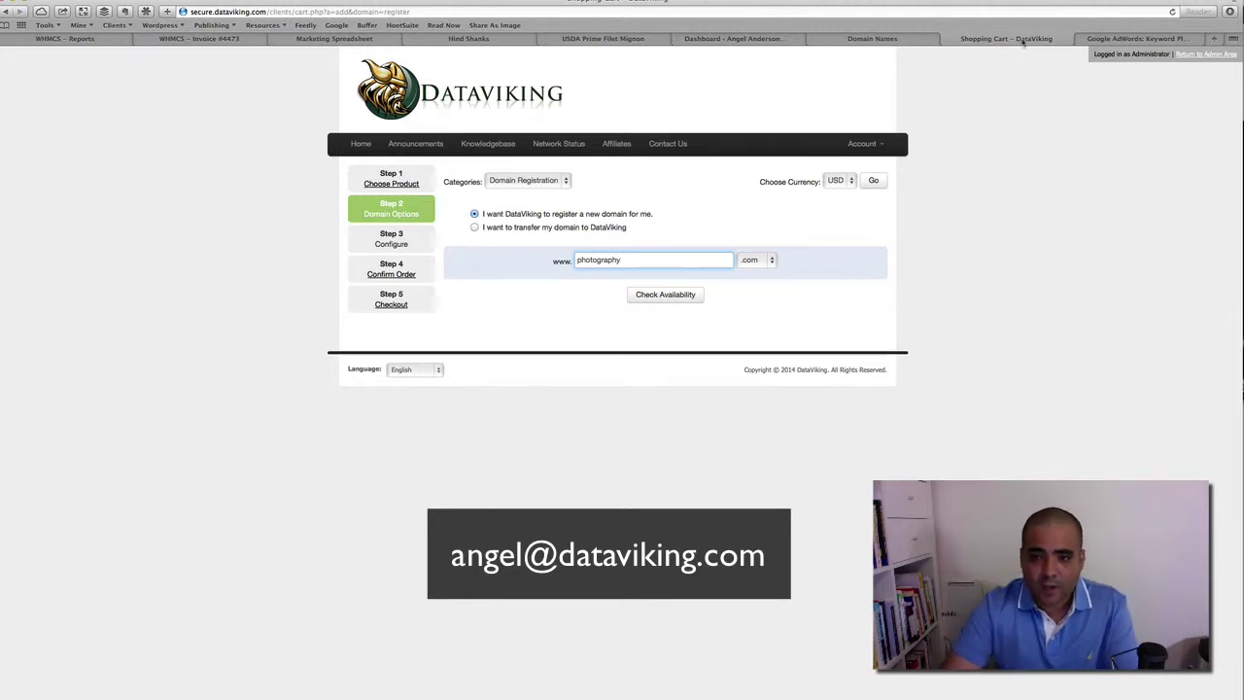
left_click(1116, 39)
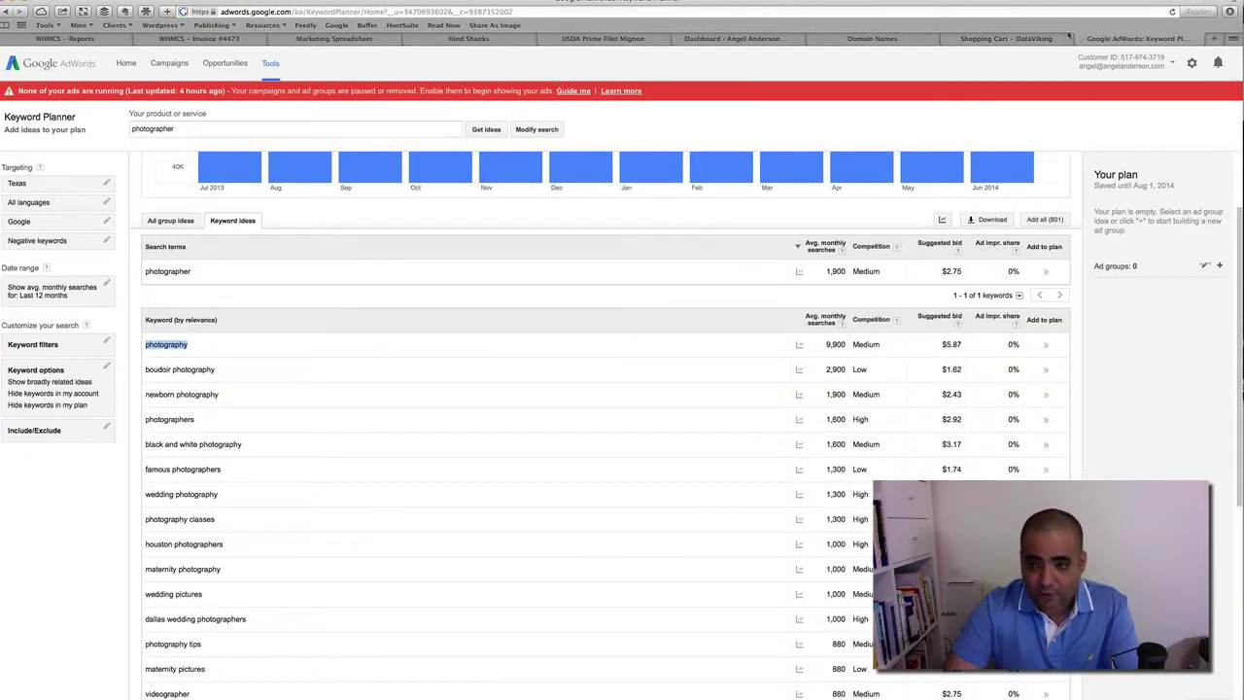
left_click(948, 39)
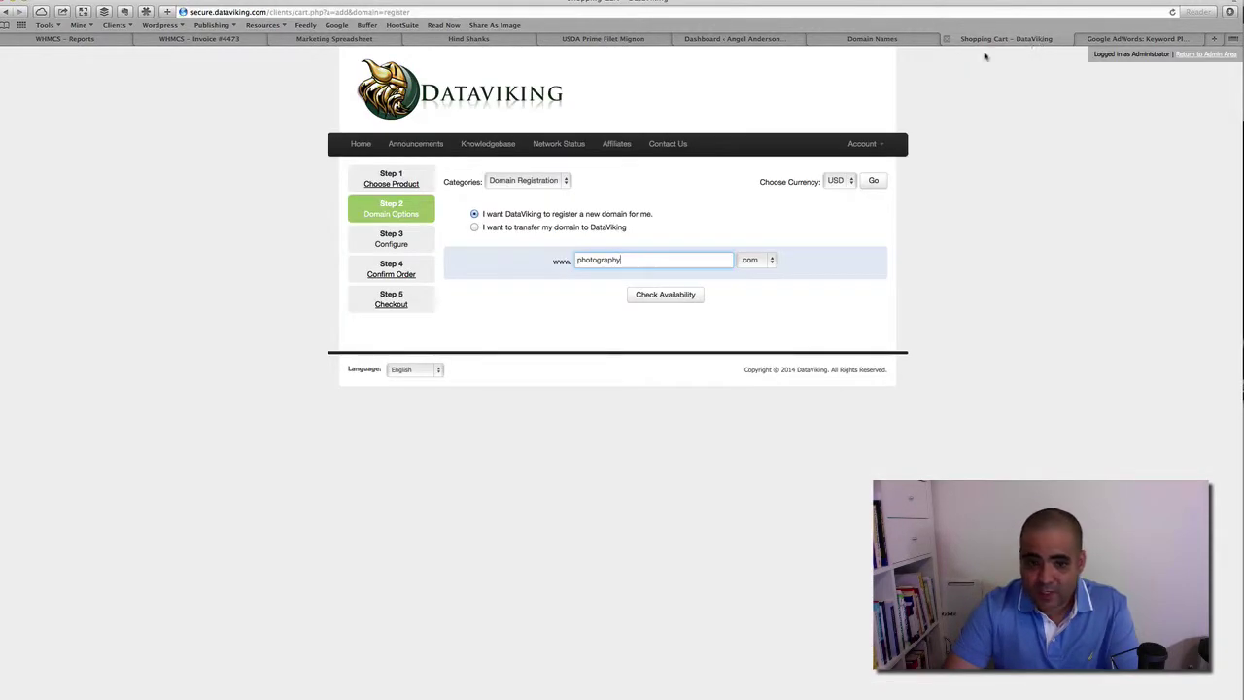
left_click(651, 294)
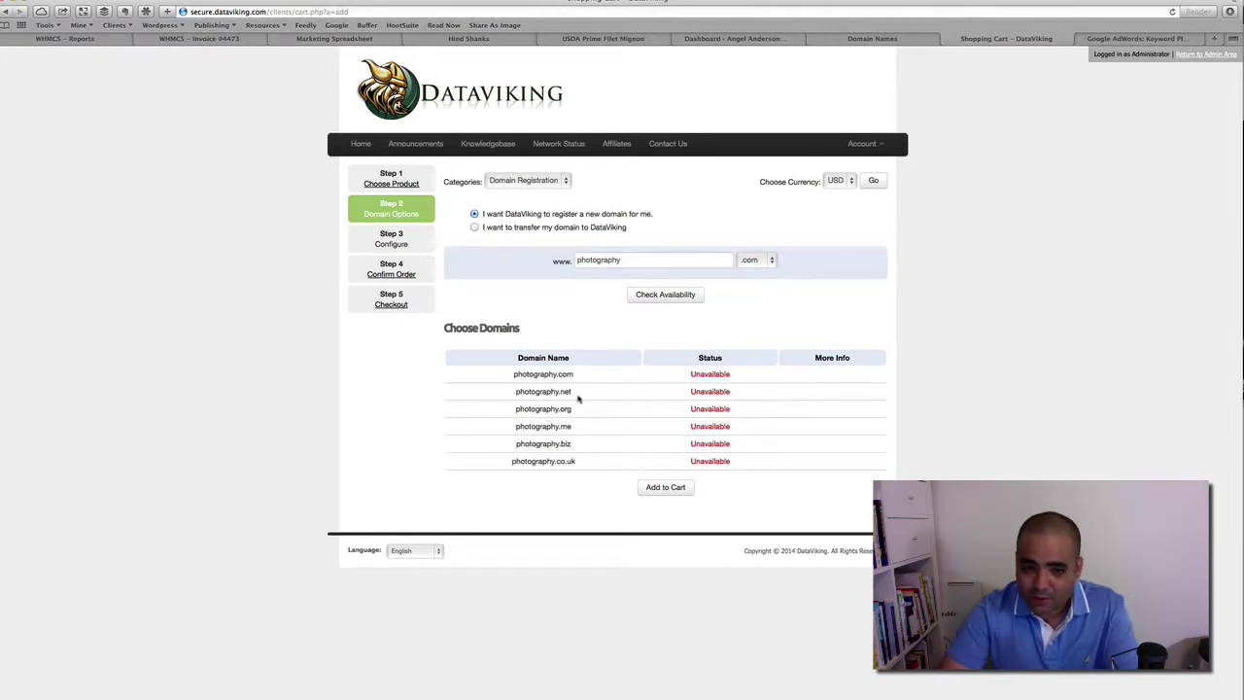
- Add "tx" to the domain name and check the availability of "photographytx"
left_click(638, 259)
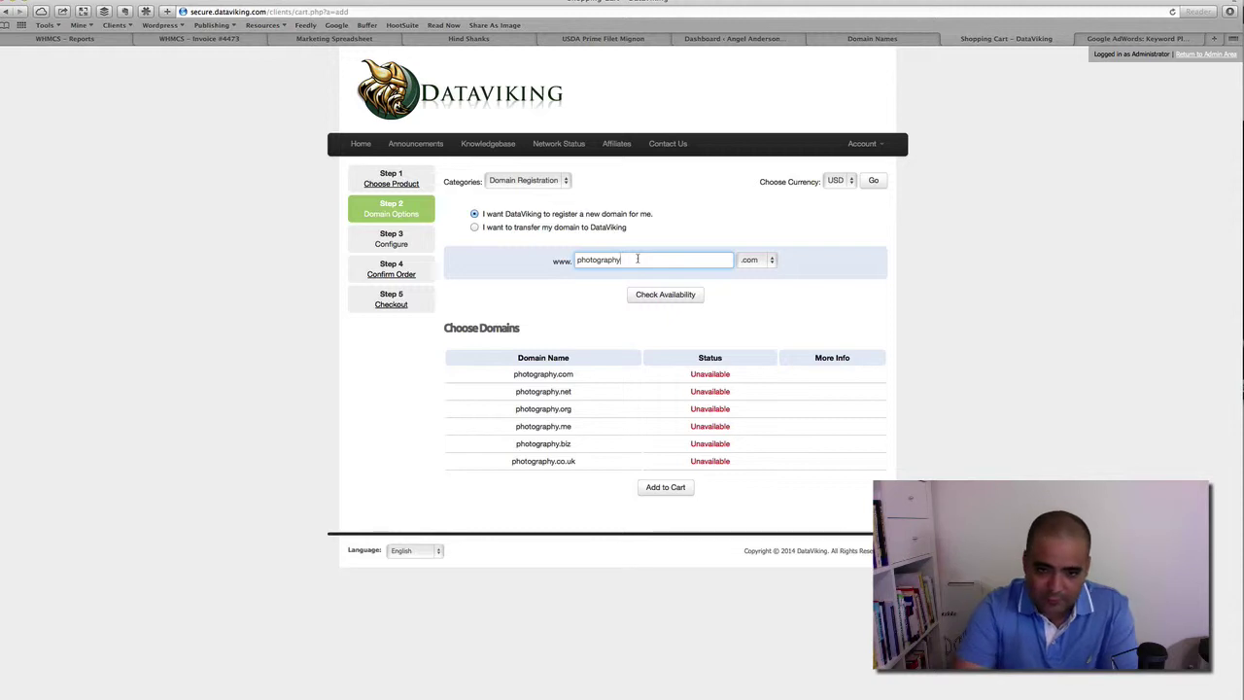
type("x")
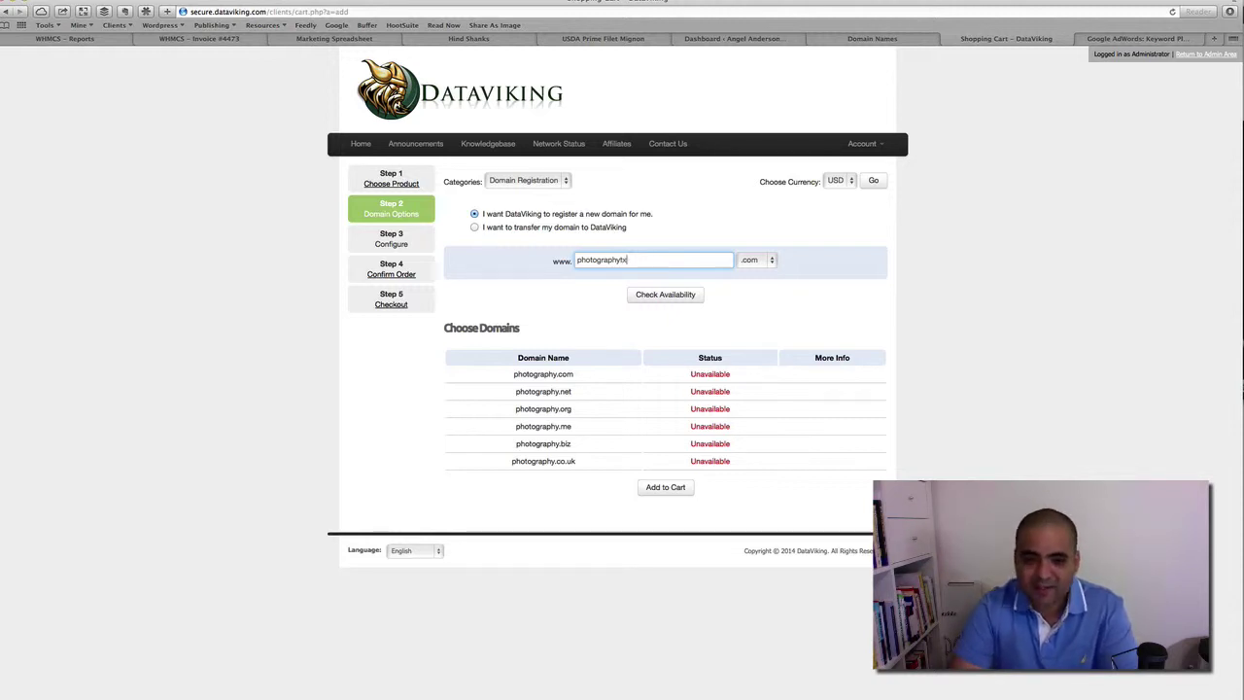
left_click(657, 294)
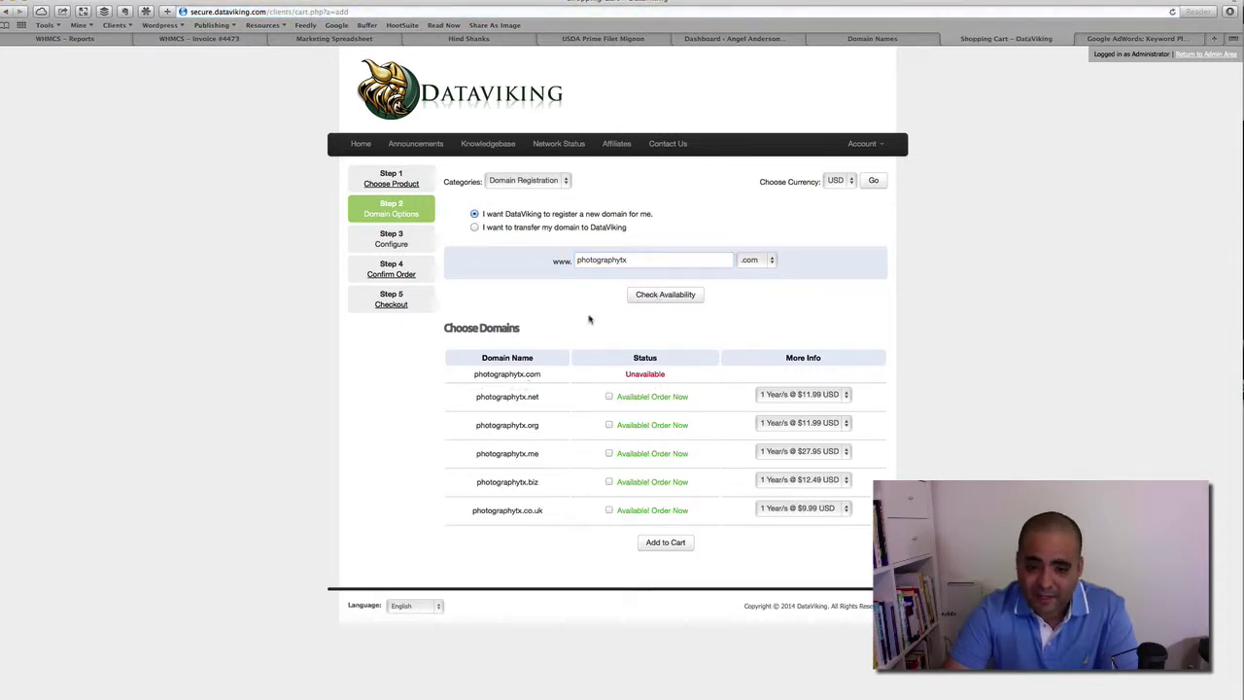
- Change the domain name to "photographyintexas" and check its availability
left_click(635, 261)
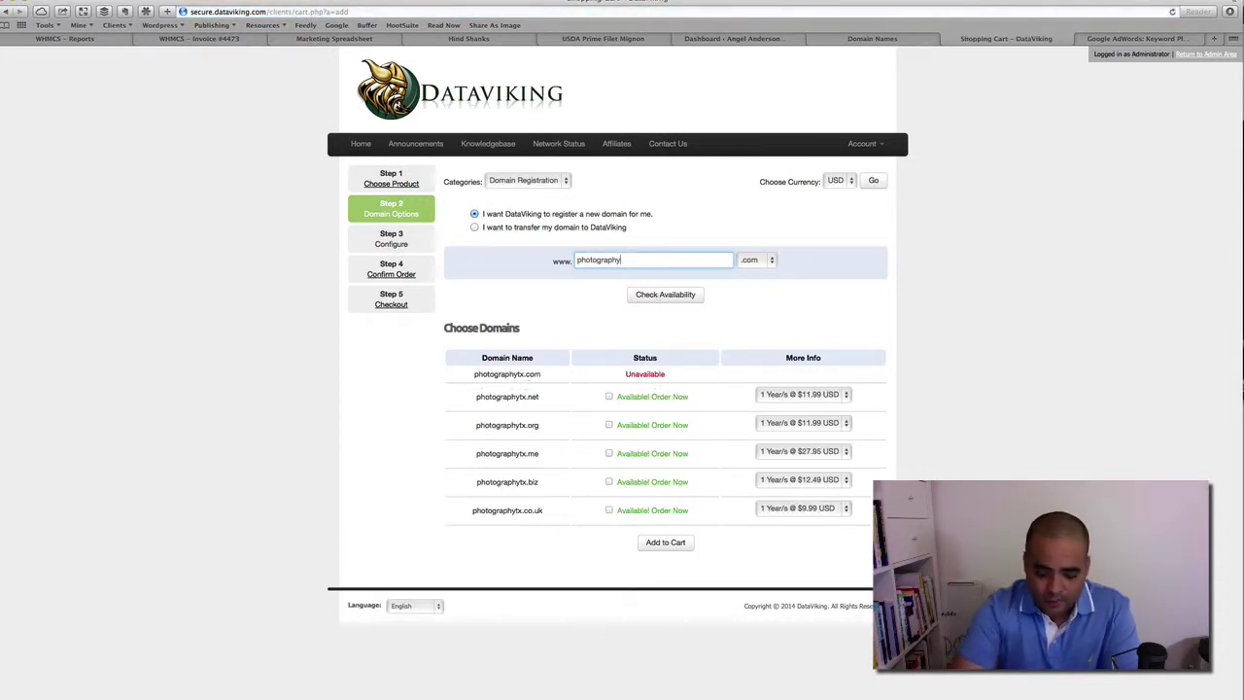
key("BackSpace")
type("intexas")
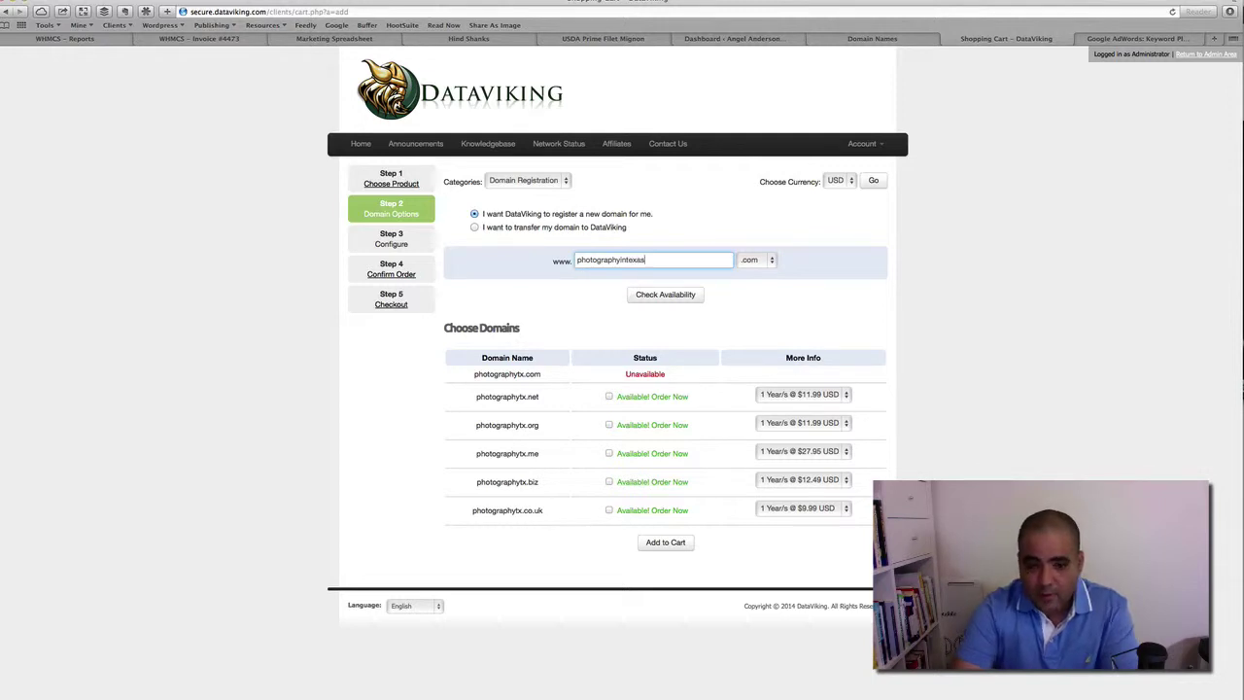
left_click(666, 293)
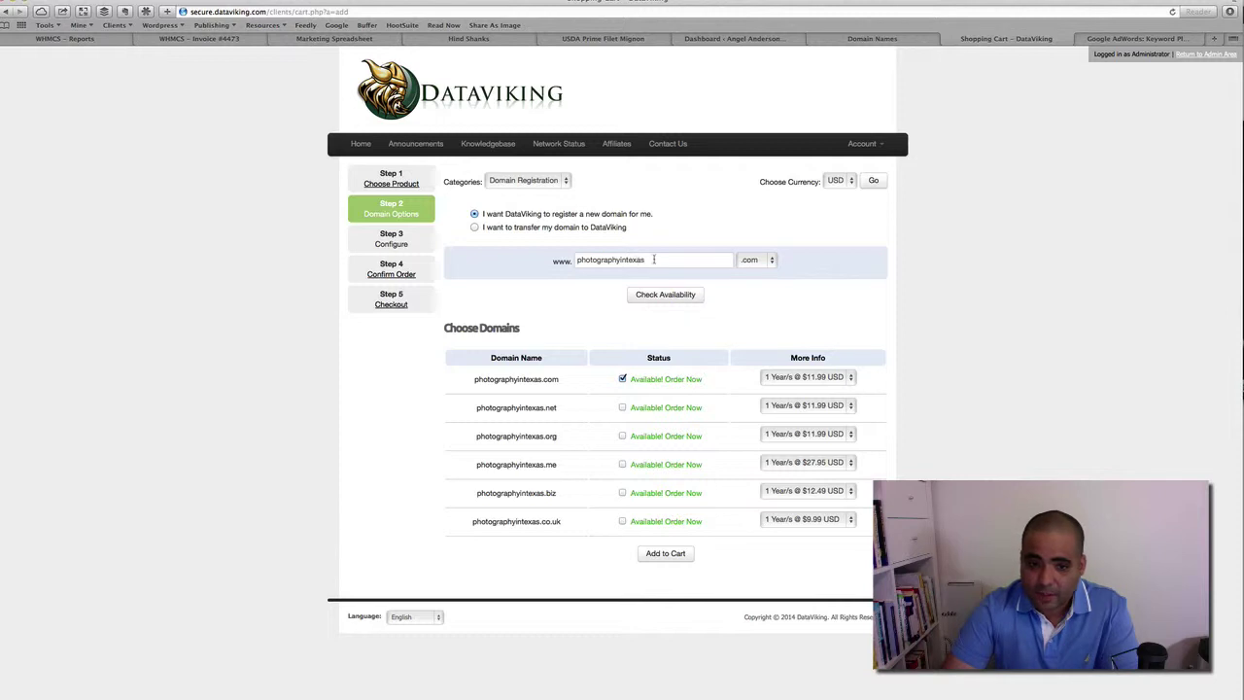
- Change the domain name to "photographyexpert" and check its availability
left_click(656, 260)
key("BackSpace")
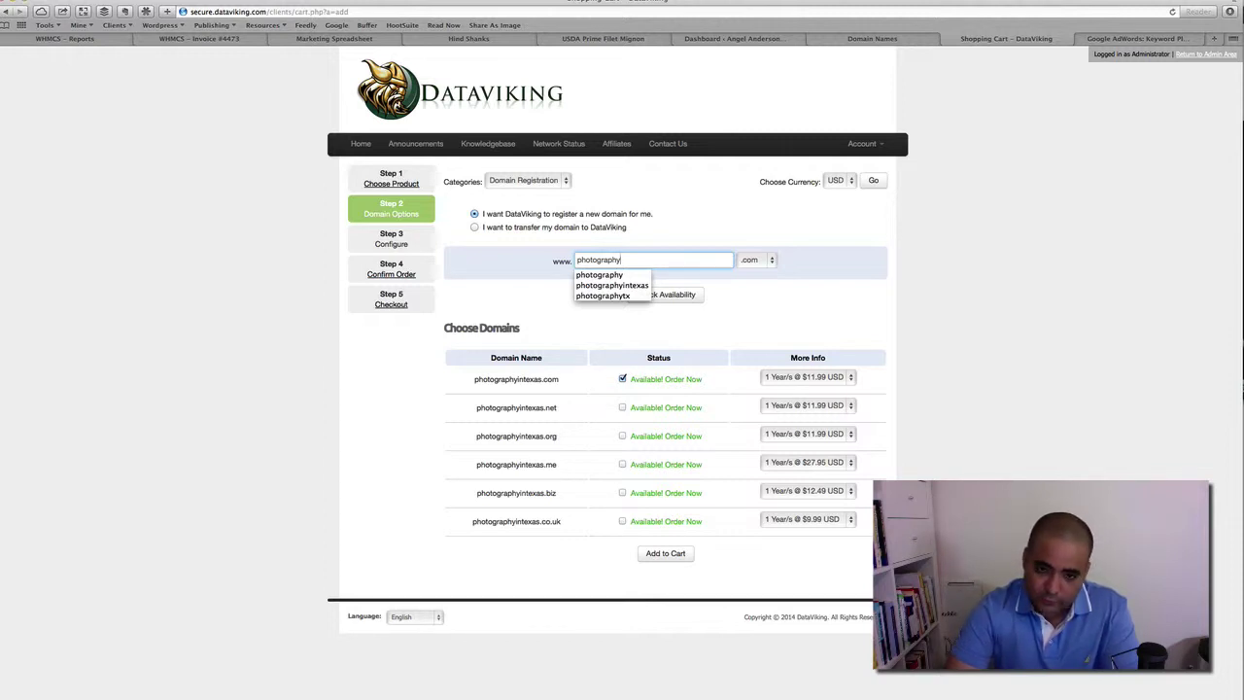
type("xpert")
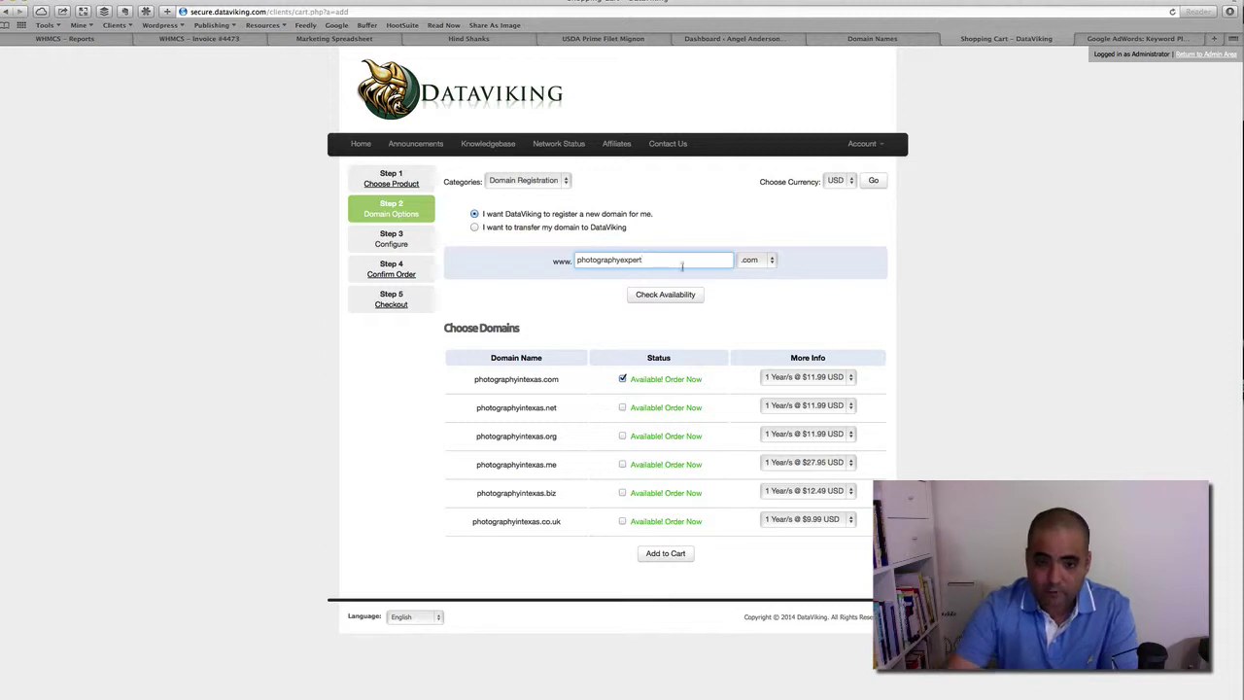
left_click(670, 296)
- Go back to Keyword Planner and copy the keyword "newborn photography" from the keyword ideas
left_click(1139, 39)
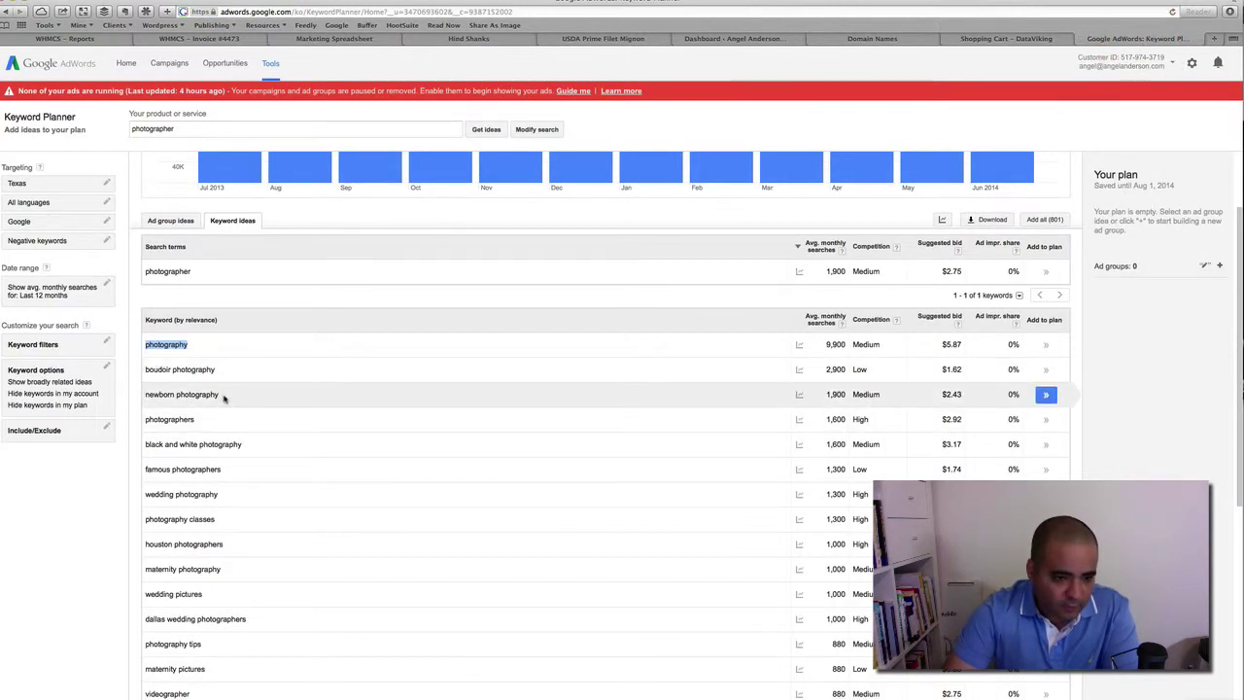
left_click_drag(221, 395, 142, 394)
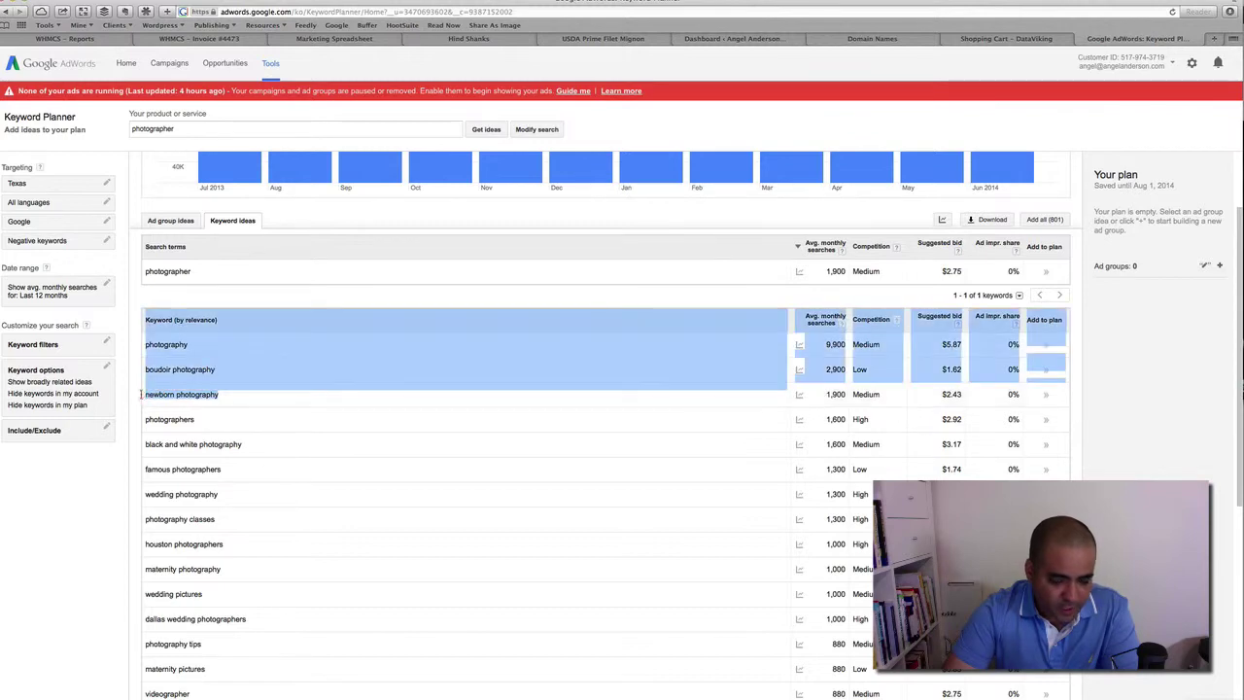
left_click(191, 396)
left_click_drag(220, 395, 144, 394)
key("ctrl+c")
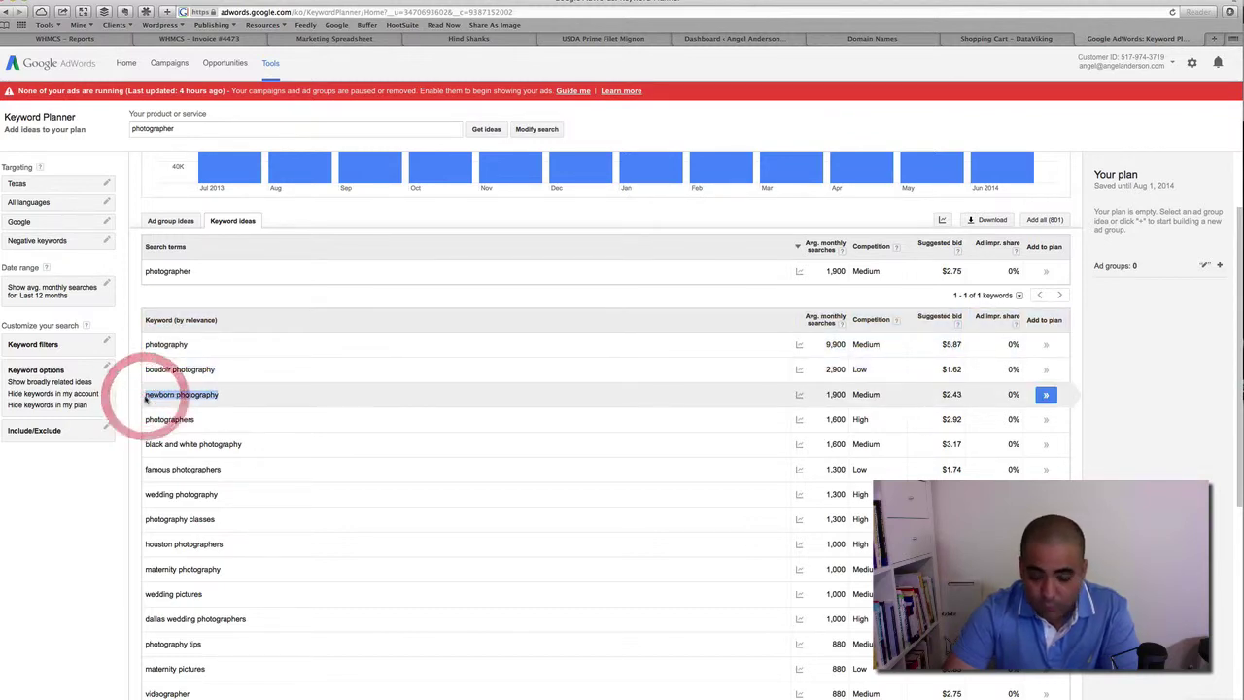
- In the DataViking cart, replace the domain name with the copied keyword without its space, "newbornphotography", and check its availability
left_click(1005, 41)
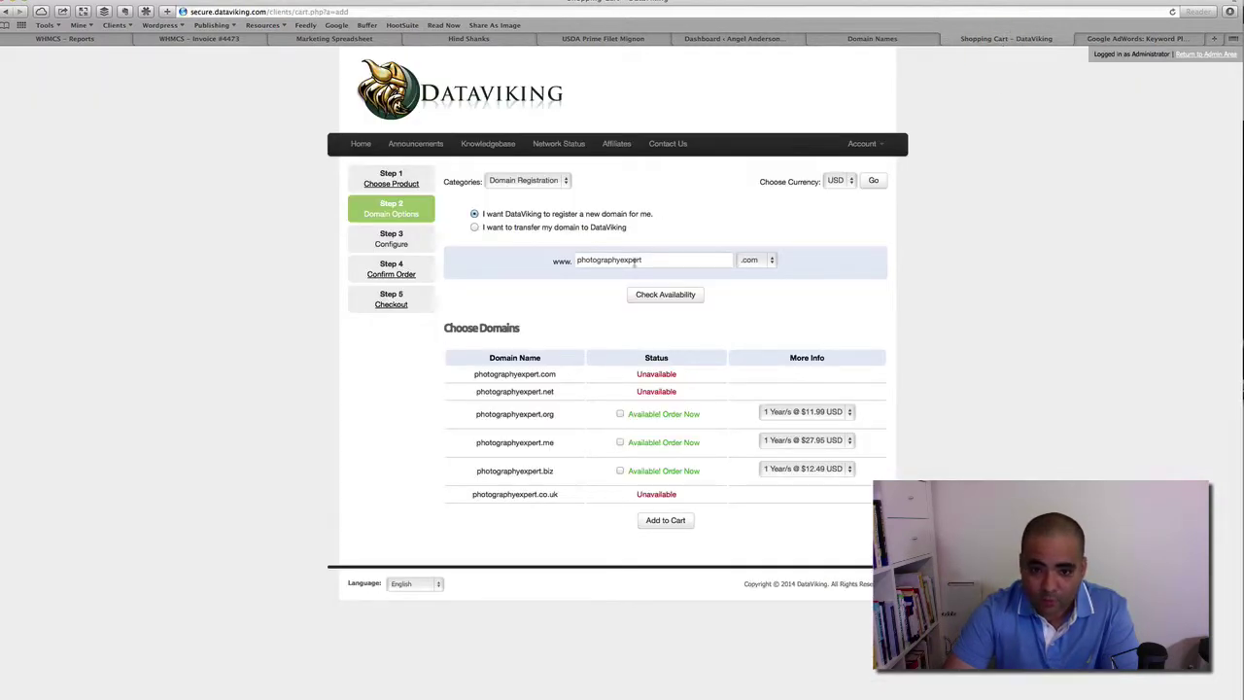
triple_click(584, 260)
key("ctrl+v")
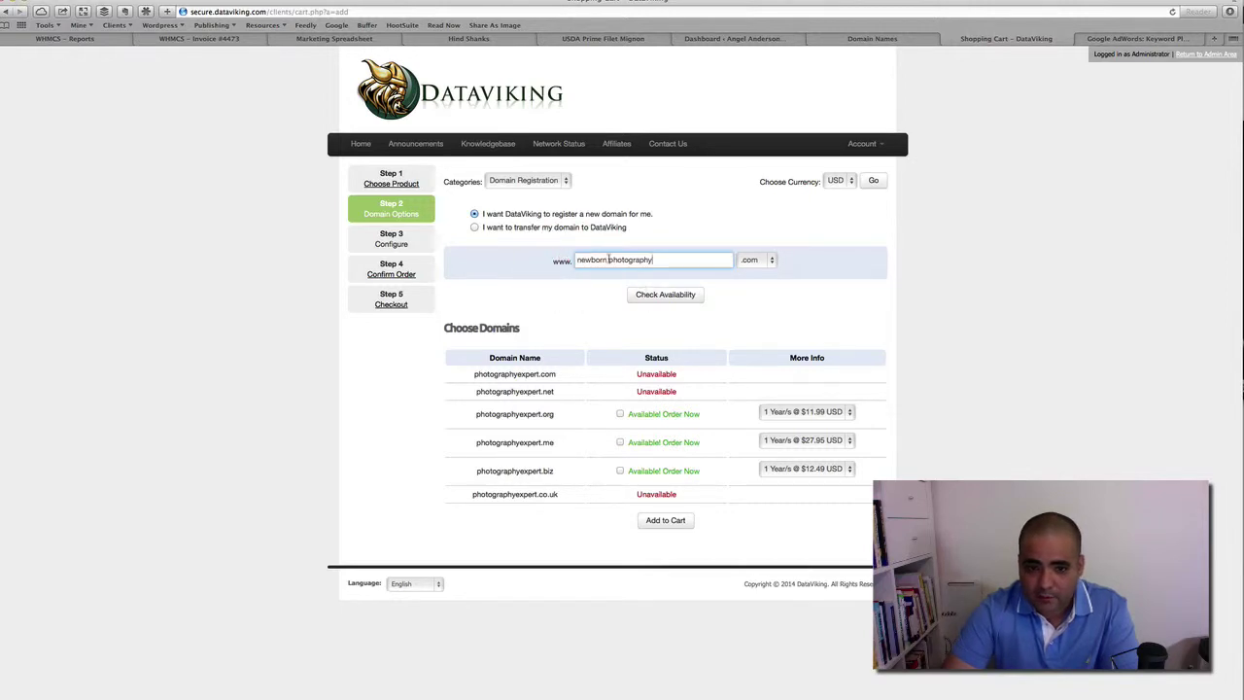
left_click(608, 259)
key("BackSpace")
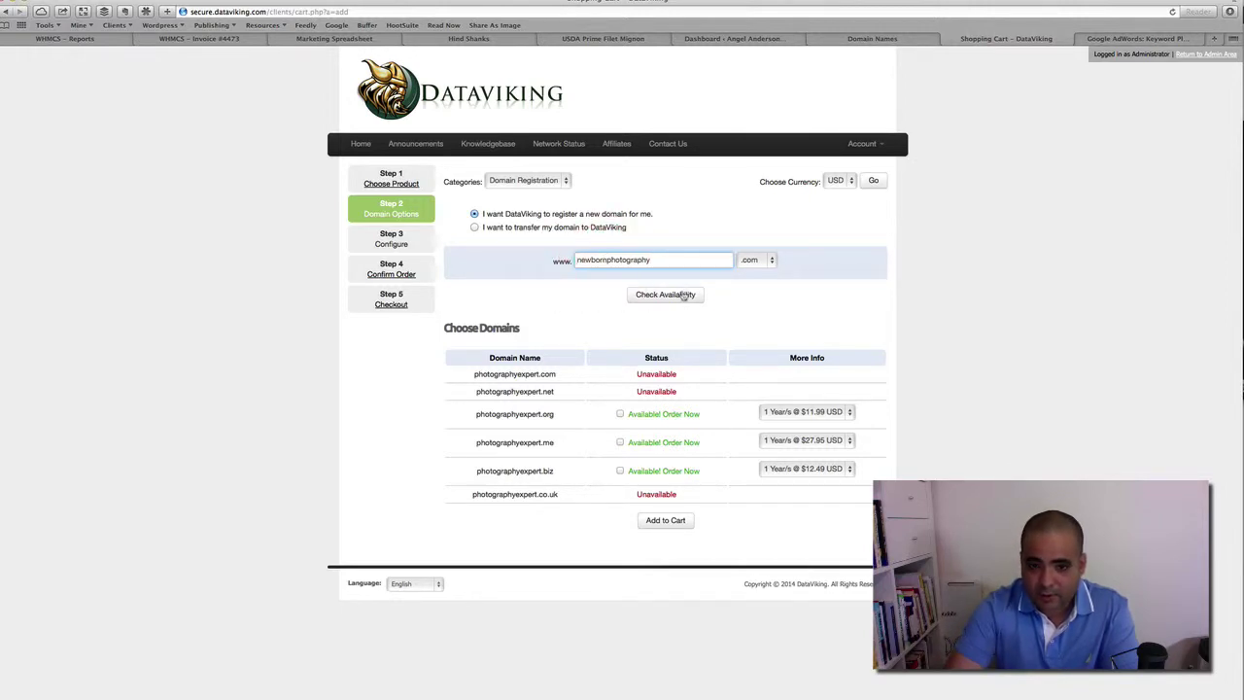
left_click(684, 294)
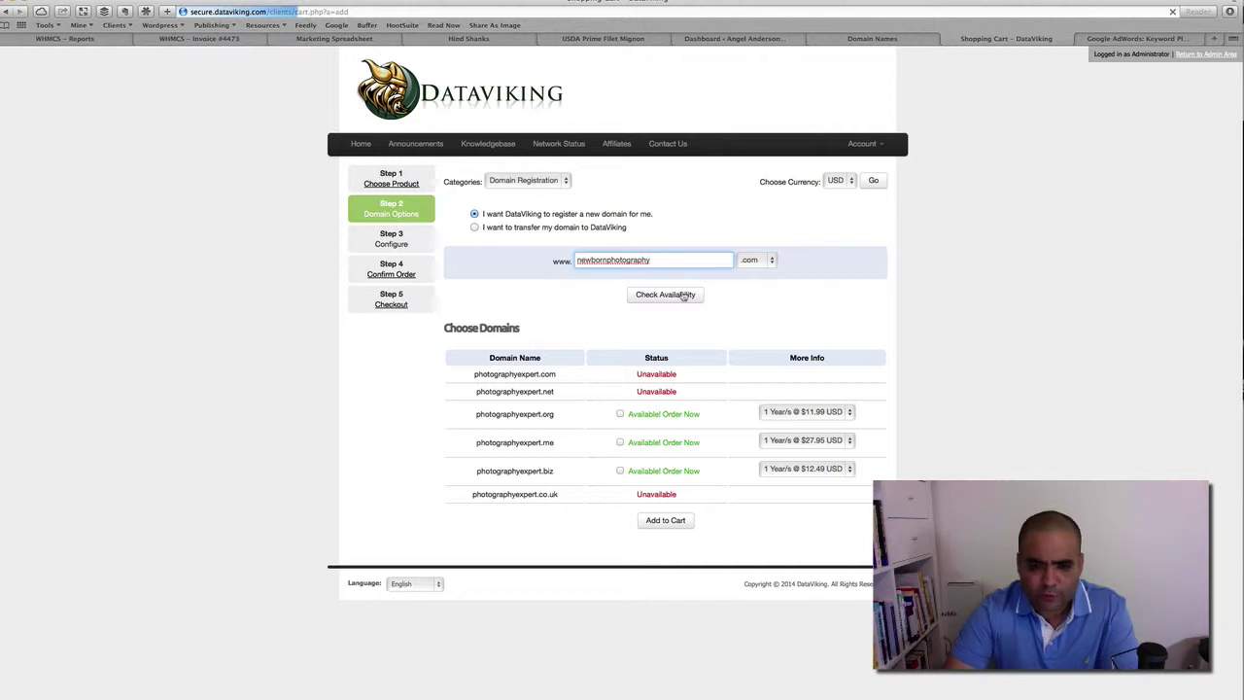
- Look through Keyword Planner's ideas for other niche terms such as "wedding photography", and copy the keyword "photography"
left_click(1142, 39)
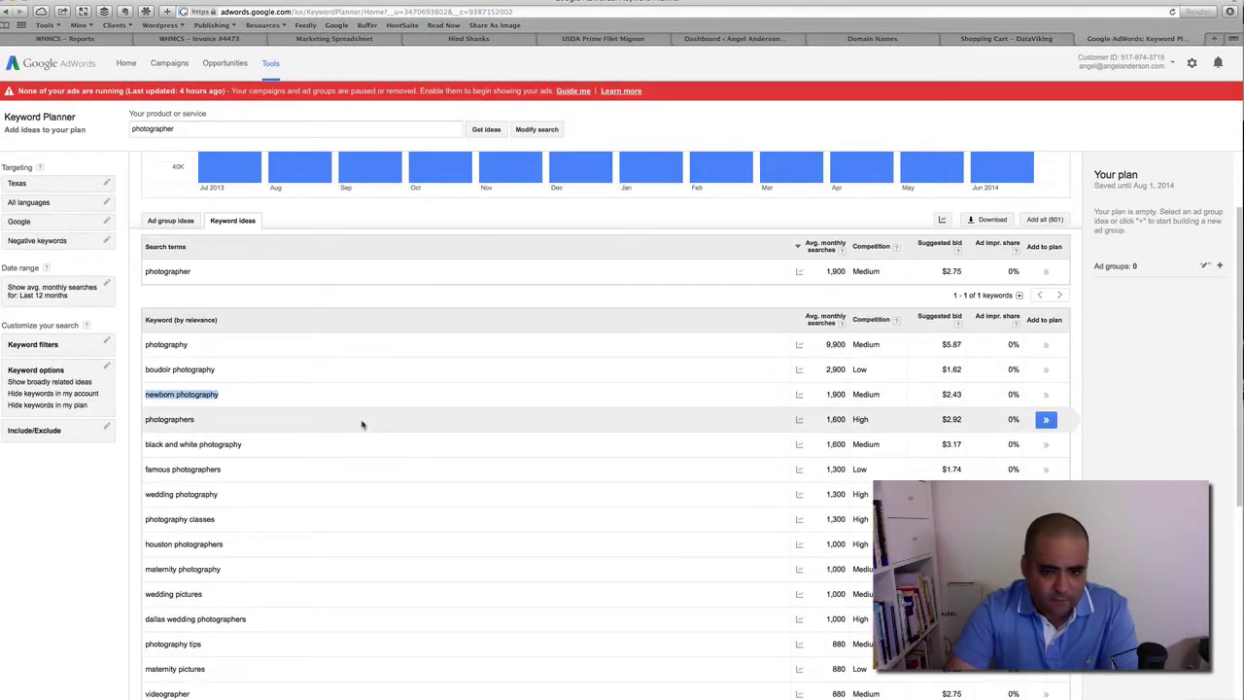
scroll(361, 424, "down", 2)
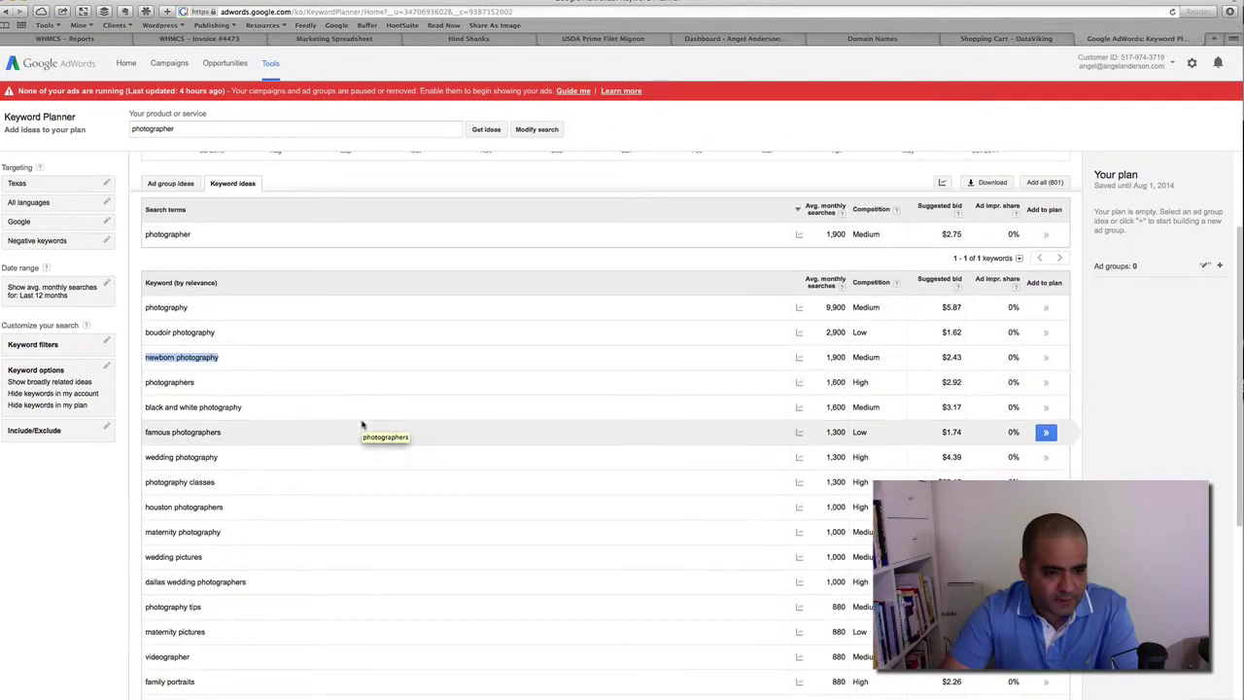
scroll(255, 434, "down", 1)
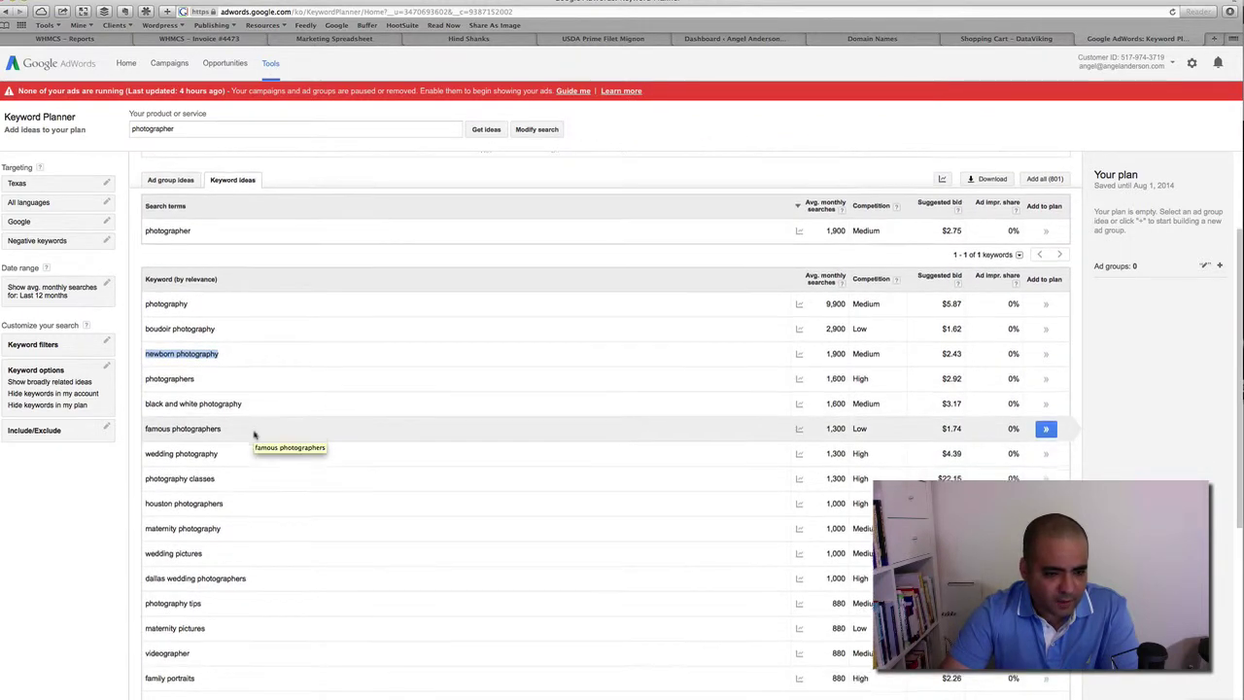
scroll(255, 435, "down", 1)
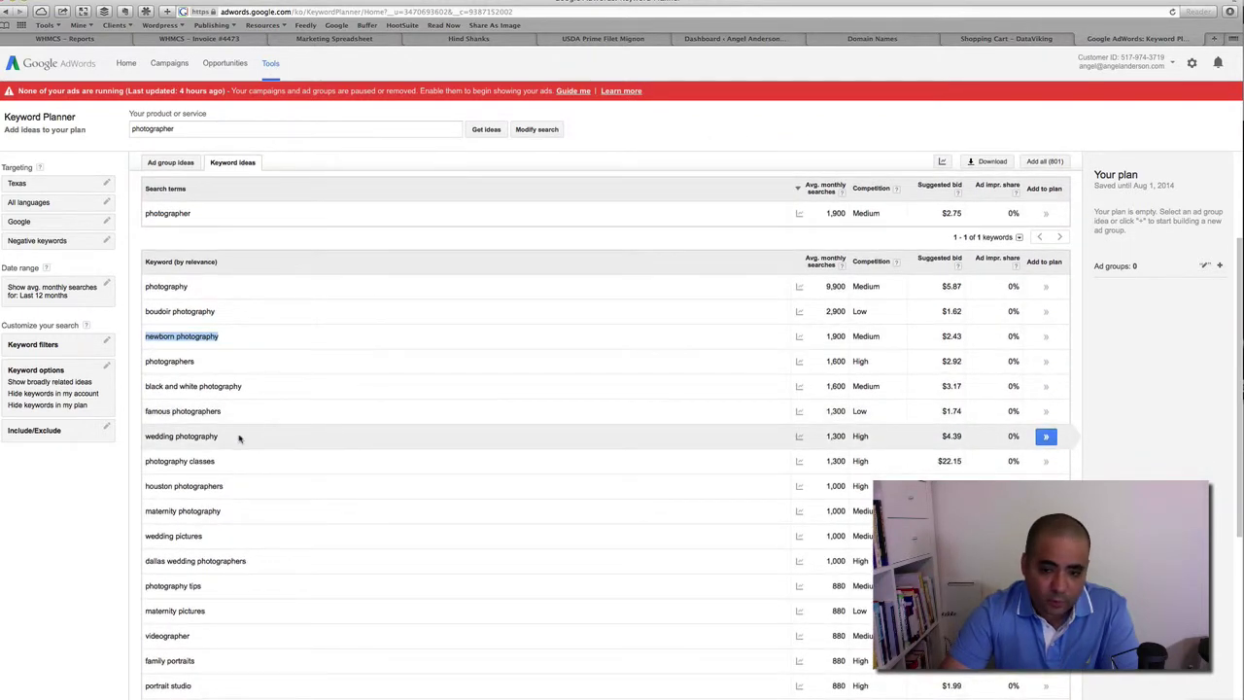
left_click_drag(240, 439, 147, 437)
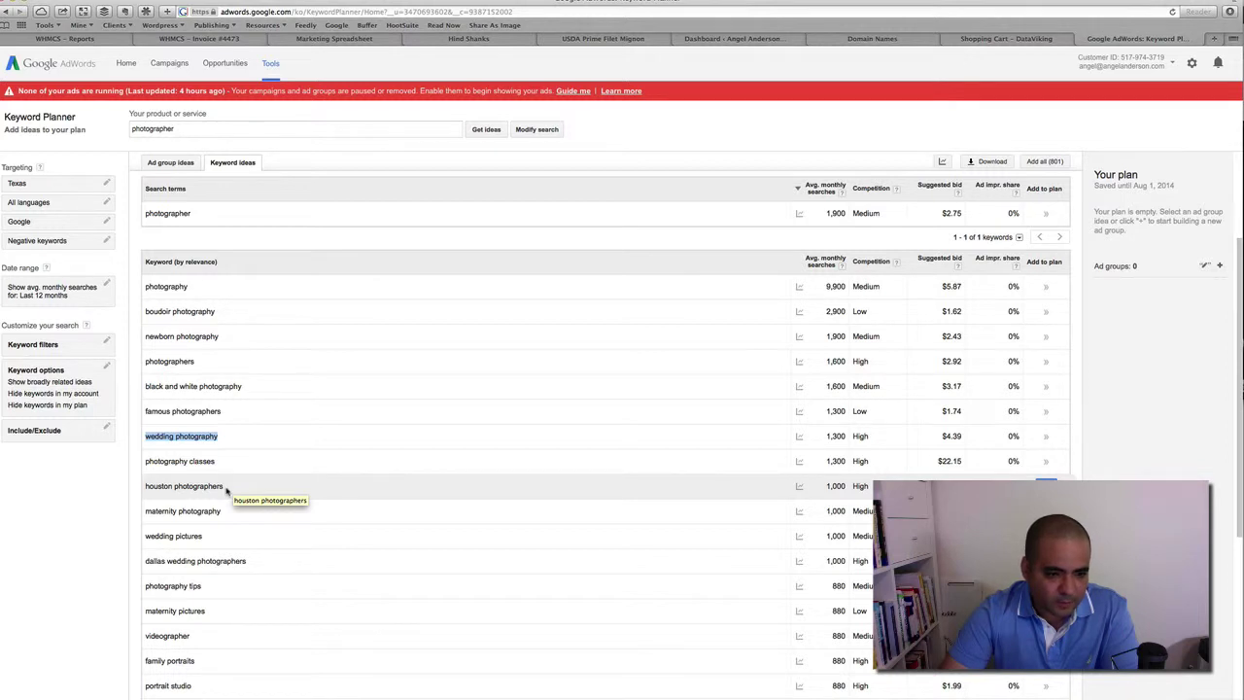
left_click_drag(190, 288, 143, 287)
key("super+c")
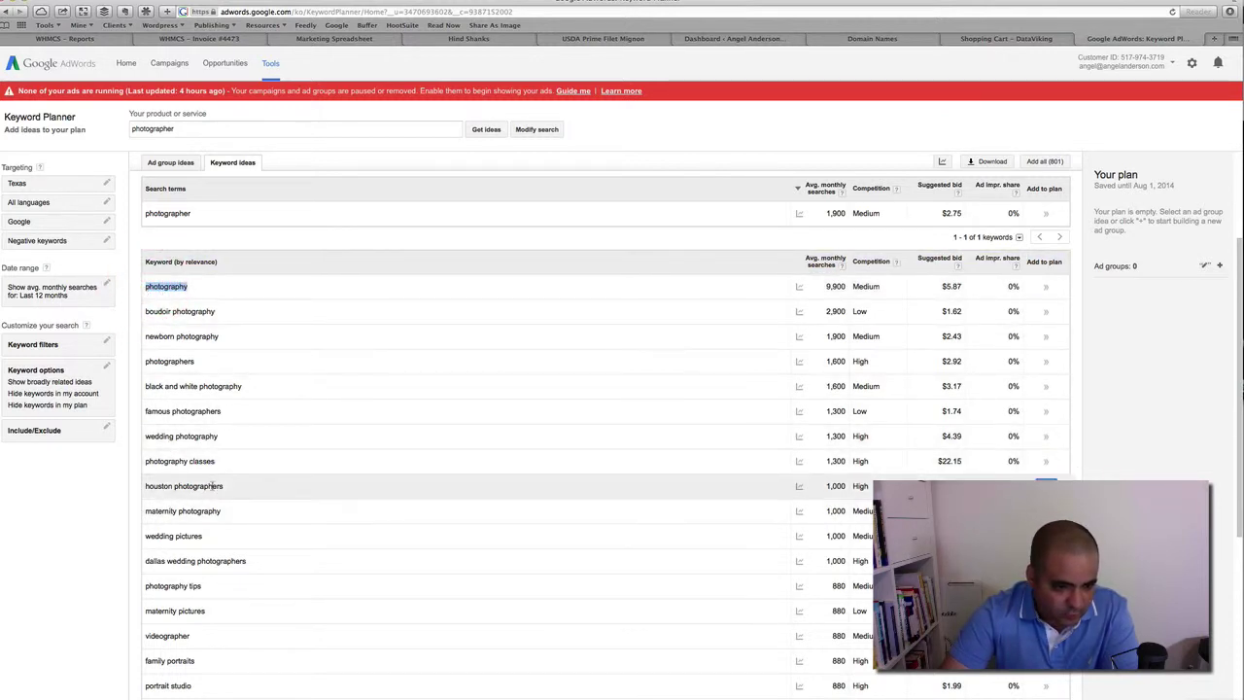
- In the DataViking cart, change the domain name to "houstonphotographyexpert" and check its availability
left_click(997, 39)
left_click_drag(652, 268, 557, 264)
key("super+v")
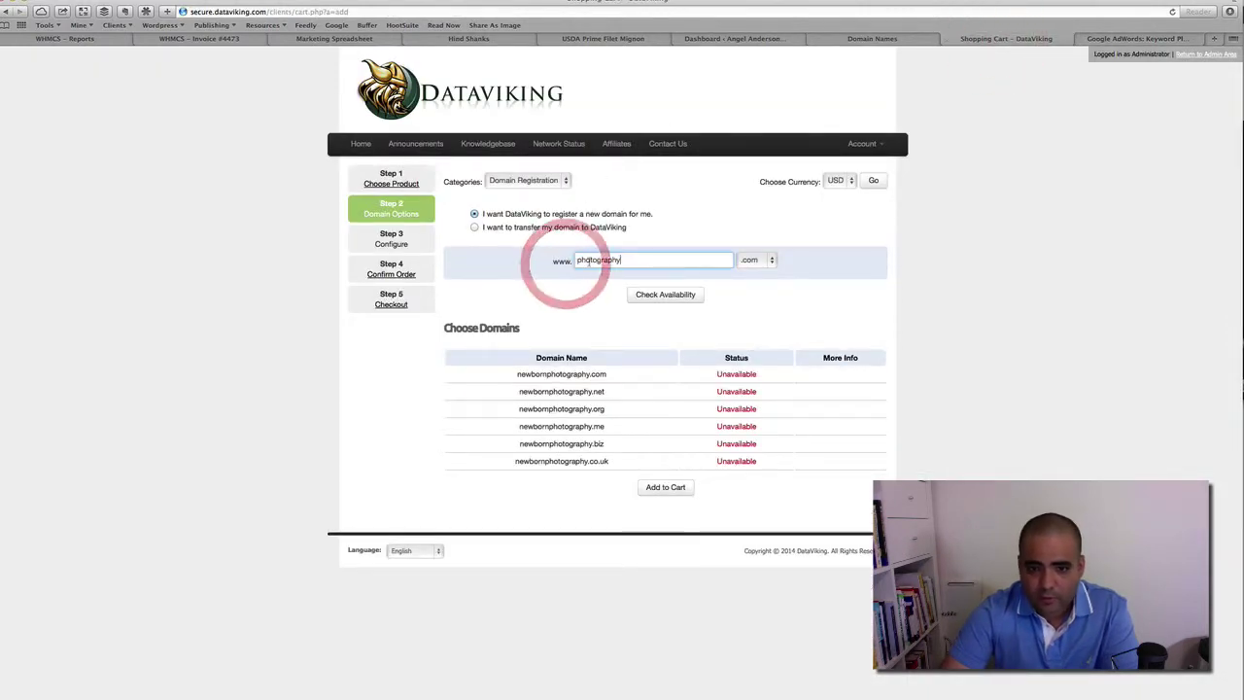
key("Down")
key("Down")
type("ouston")
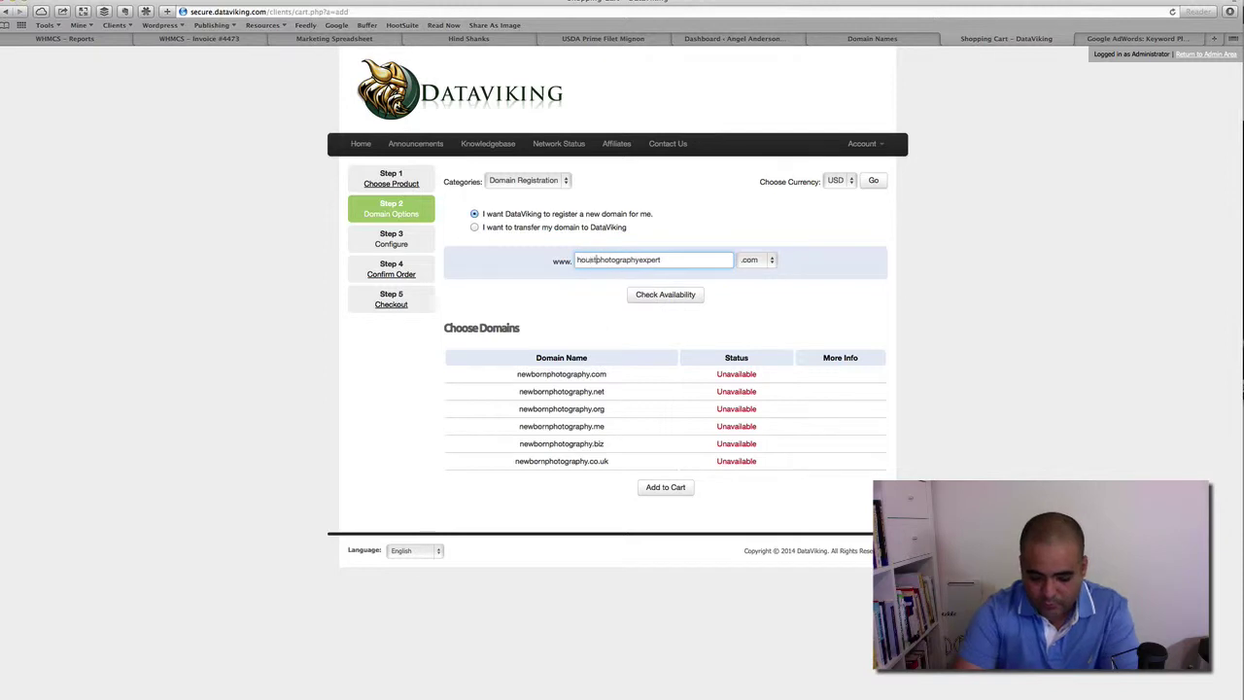
left_click(693, 296)
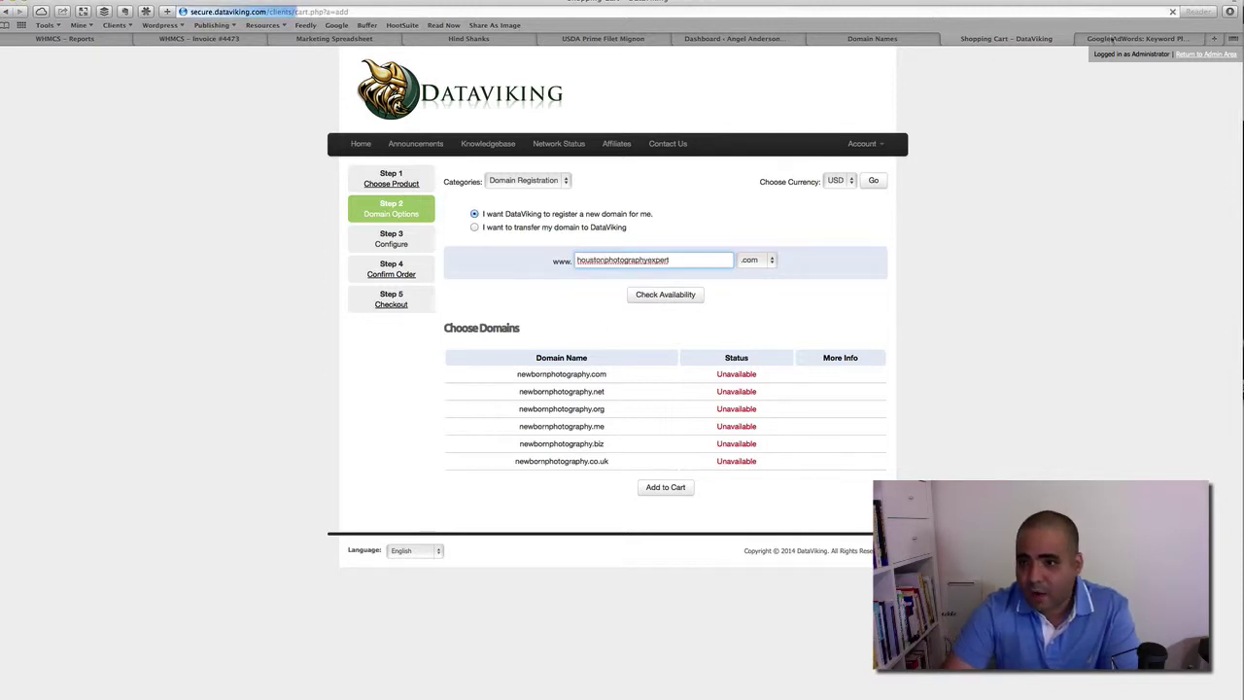
- Examine the "houston photographers" entry and its neighbouring keywords in Keyword Planner
left_click(1108, 38)
left_click(222, 488)
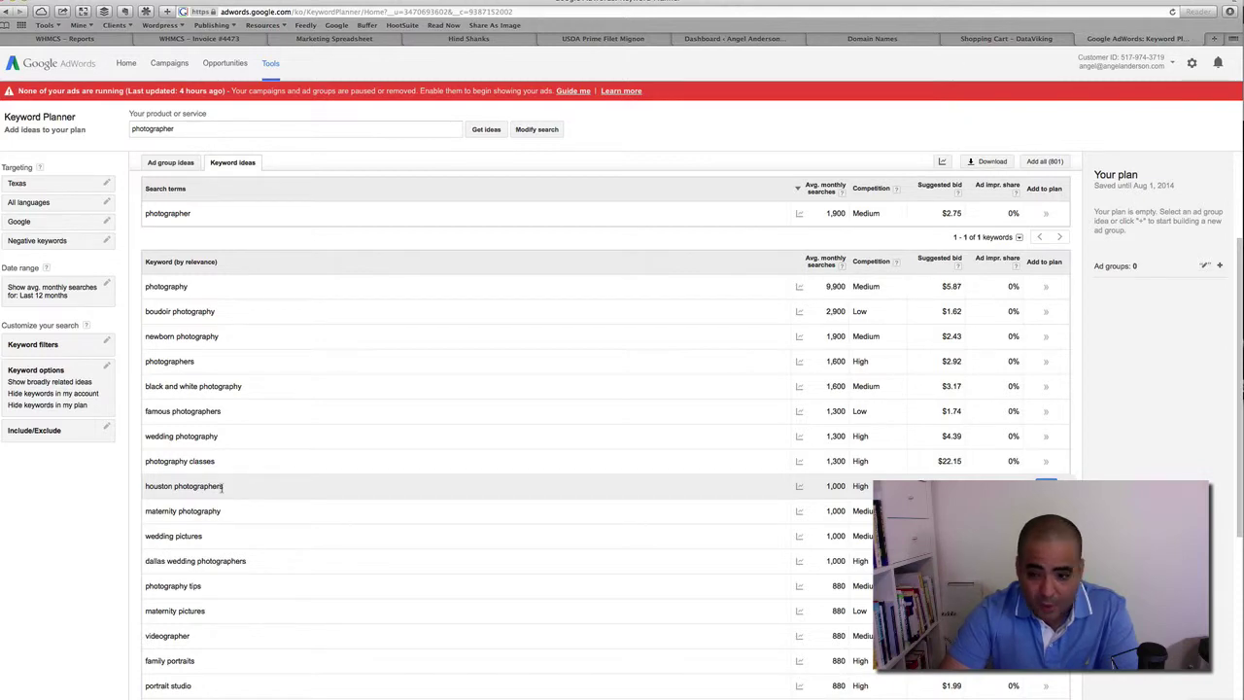
scroll(222, 488, "down", 1)
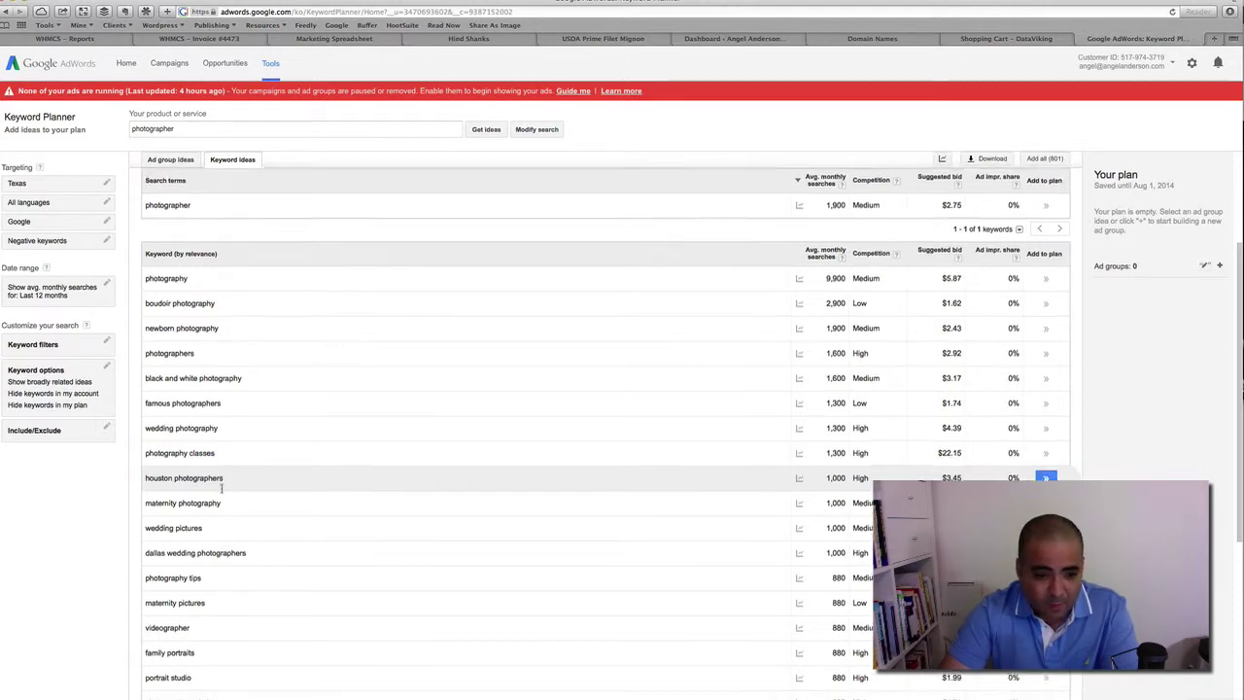
- Return to the DataViking cart, shorten the domain name to "houstonphotography", and check its availability
left_click(968, 40)
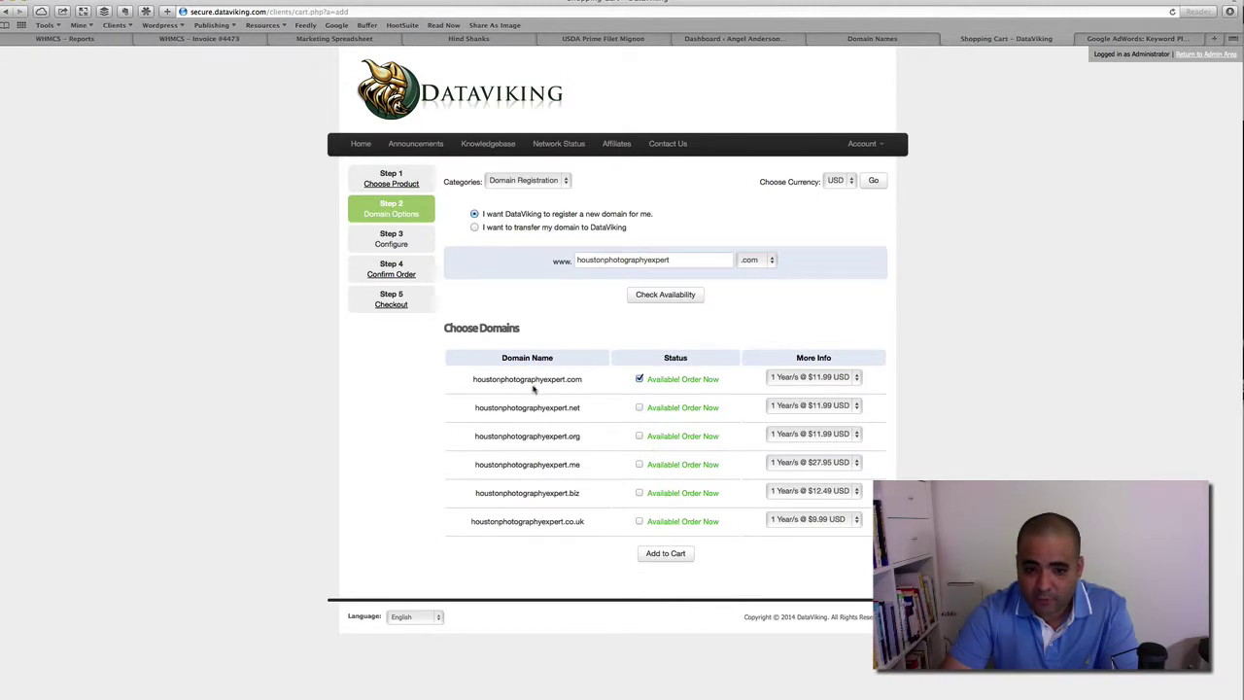
left_click(683, 259)
key("BackSpace")
key("BackSpace")
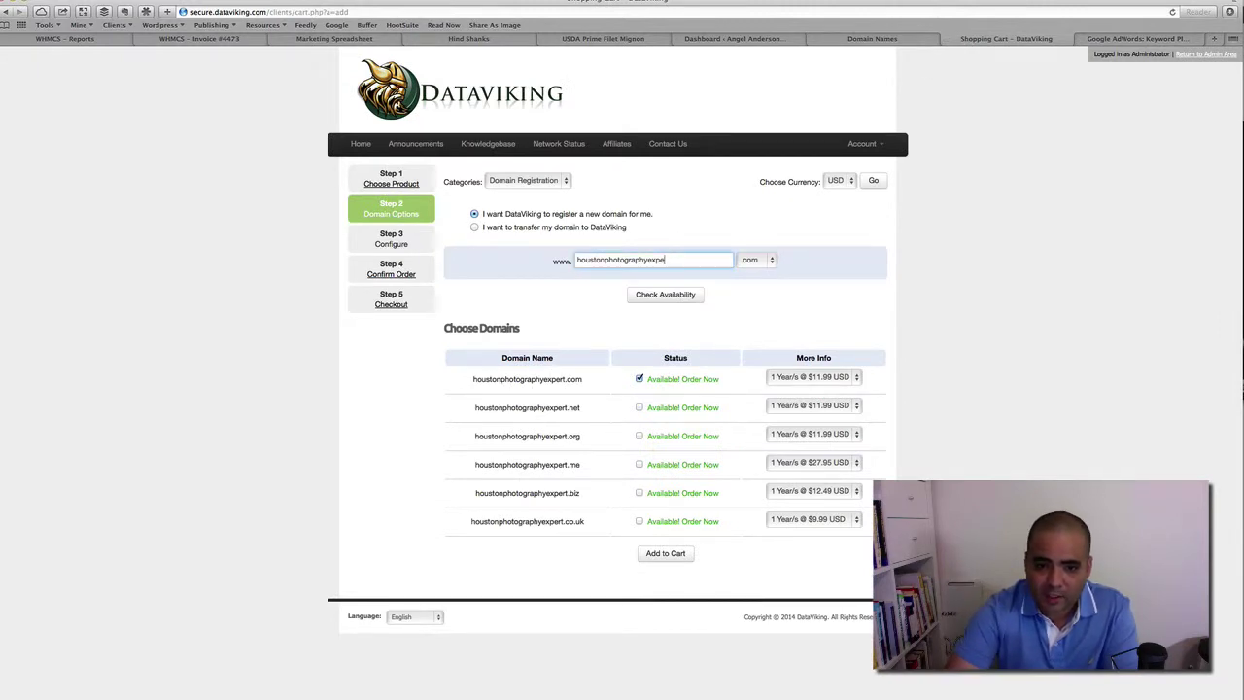
key("BackSpace")
left_click(670, 296)
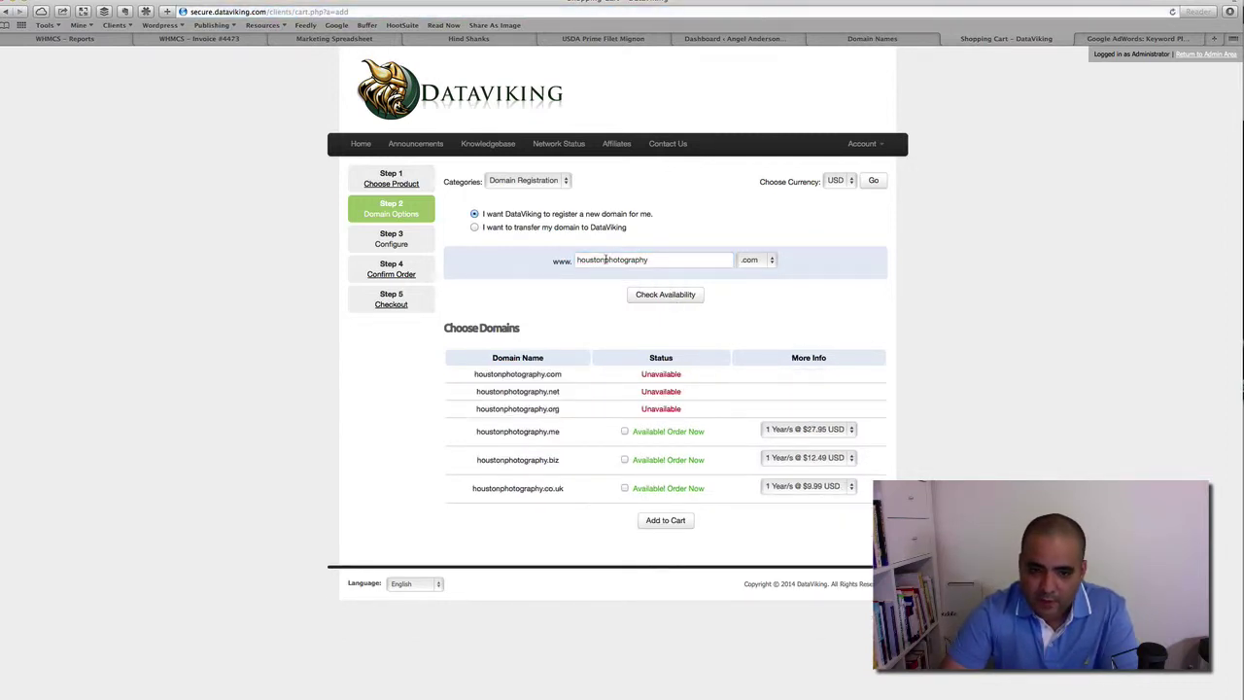
- Change the domain name to "txphotography" and check its availability
left_click_drag(606, 259, 555, 254)
type("tx")
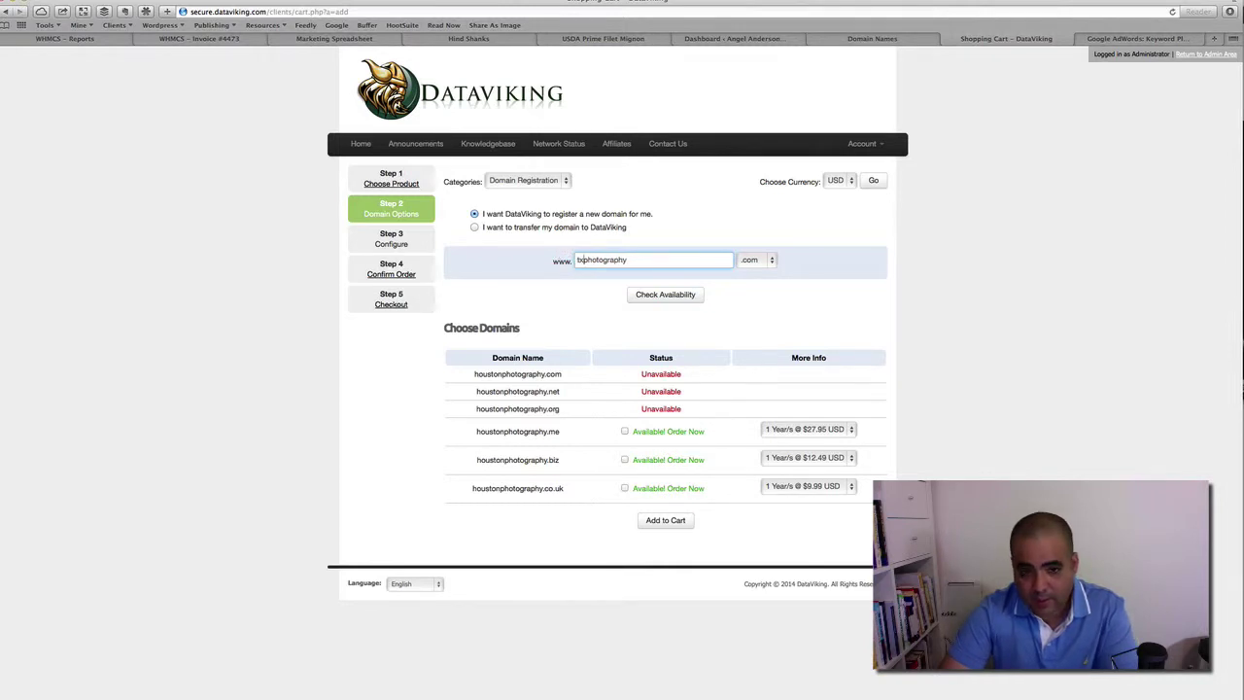
left_click(657, 302)
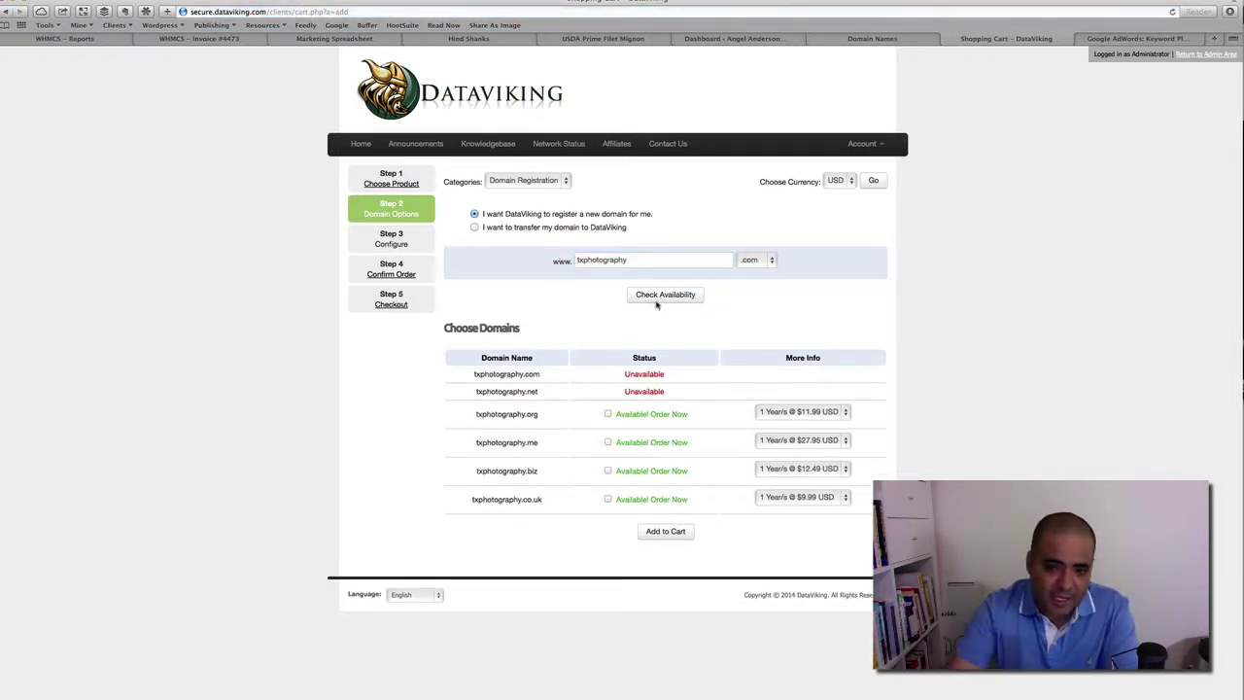
- Replace the "tx" prefix of the domain name with the site owner's first name and check its availability
left_click(570, 260)
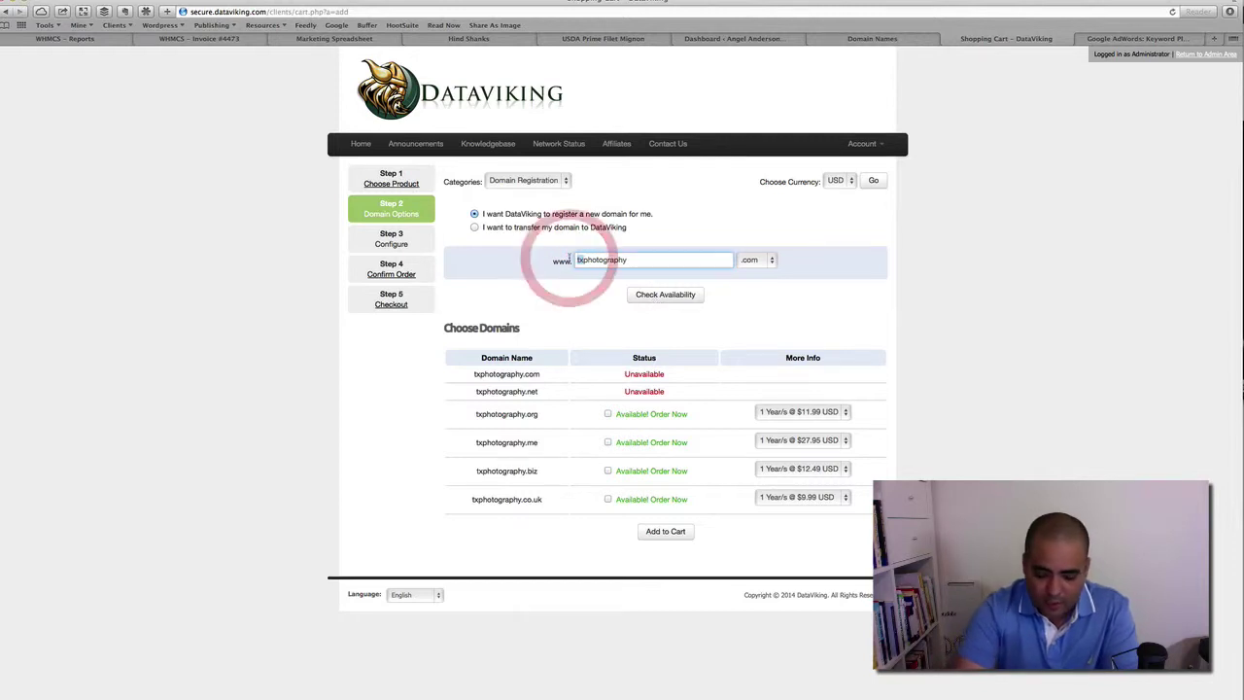
key("Delete")
key("Delete")
type("angel")
left_click(673, 295)
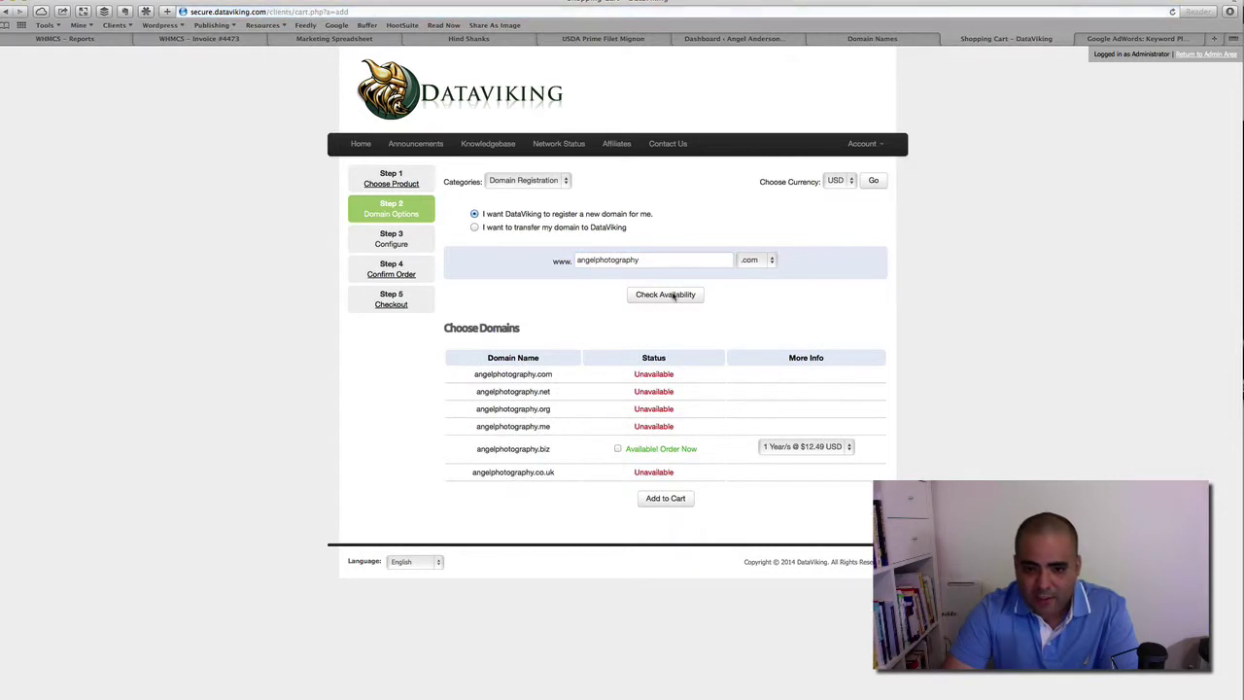
- Remove the first-name prefix from the domain name, leaving only "photography"
left_click(596, 260)
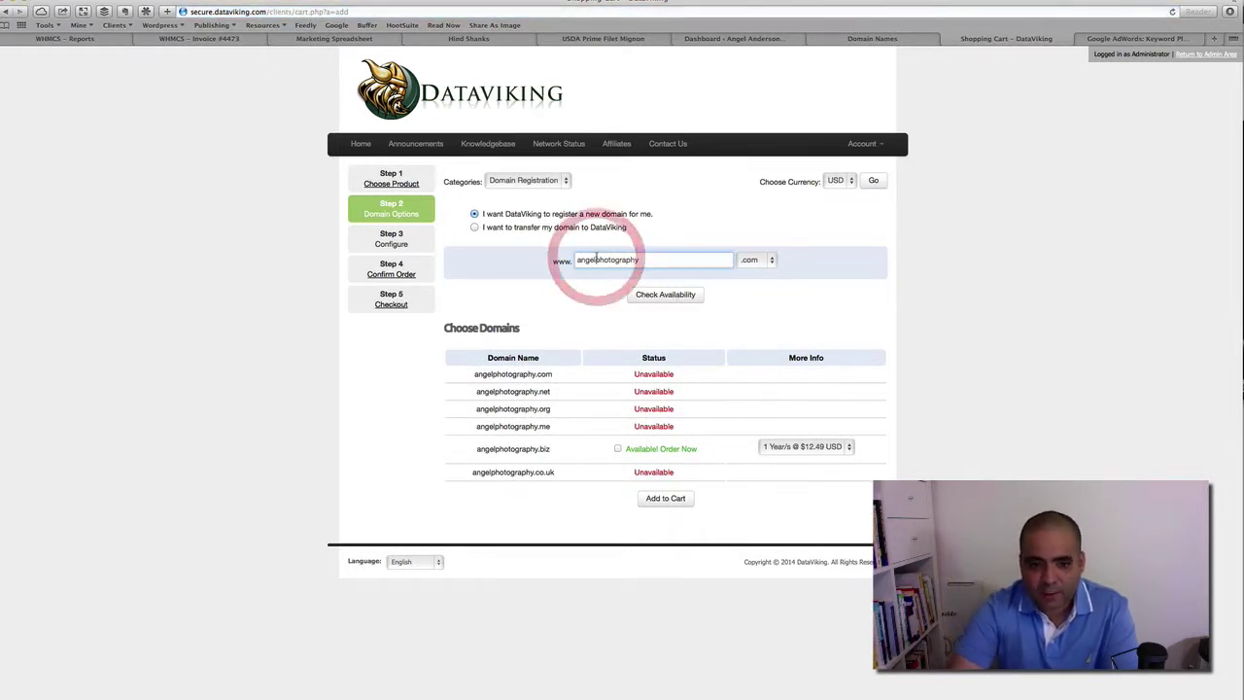
key("BackSpace")
key("BackSpace")
key("BackSpace")
key("BackSpace")
key("BackSpace")
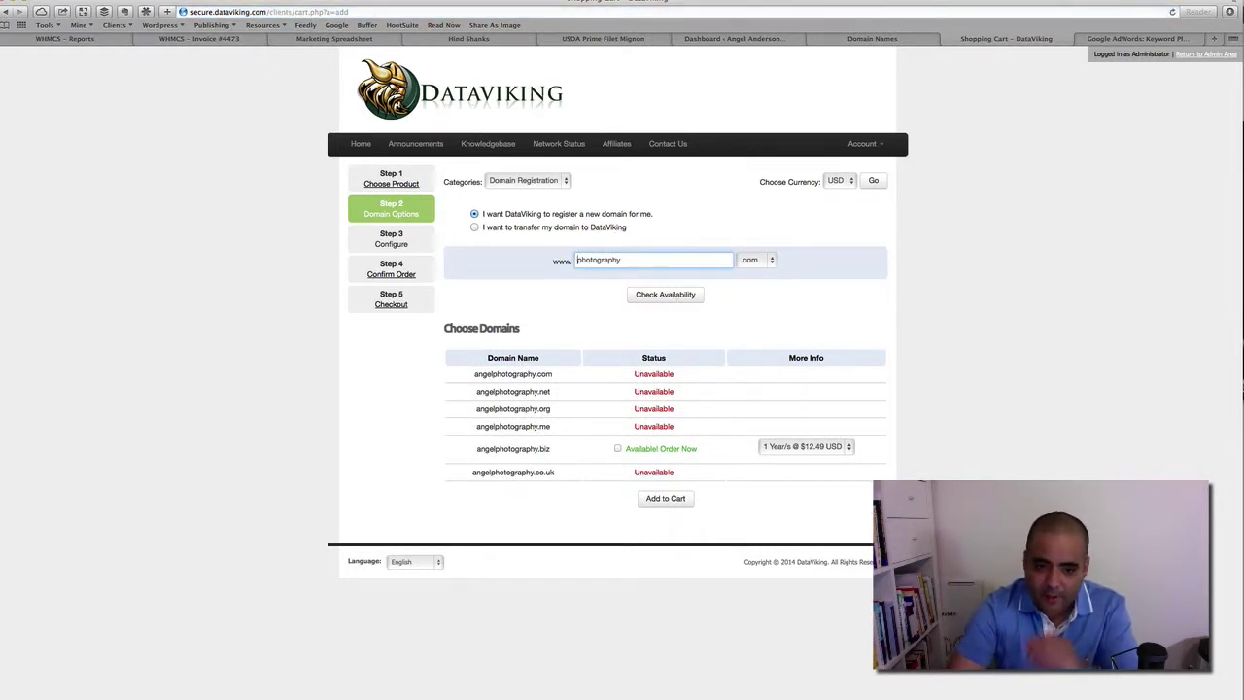
- In Keyword Planner, add the keywords "photography", "photographer" and "newborn photography" to the plan
left_click(1137, 39)
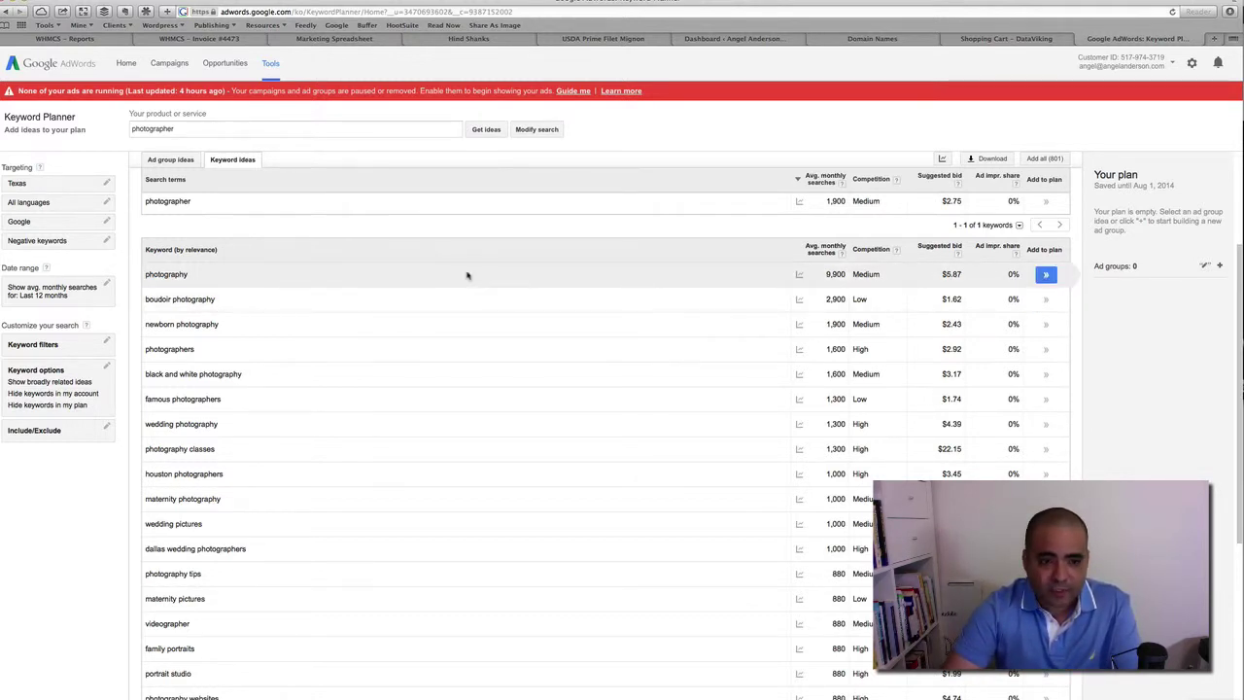
left_click(1047, 275)
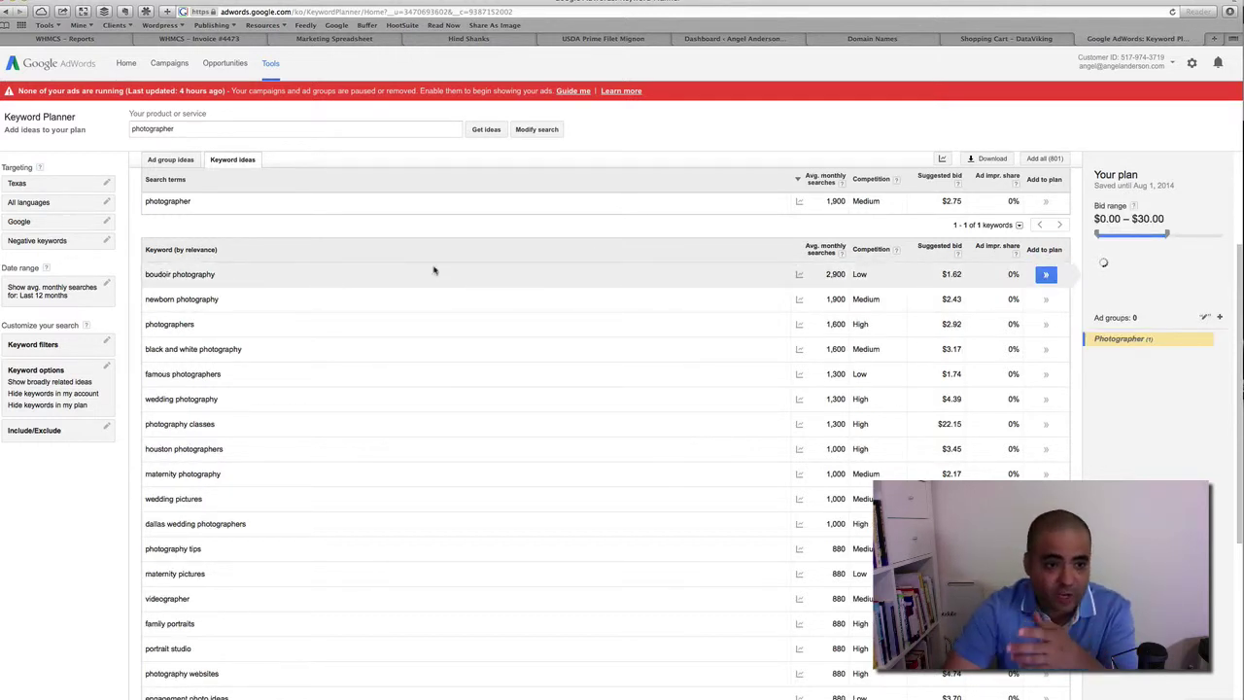
left_click(1047, 204)
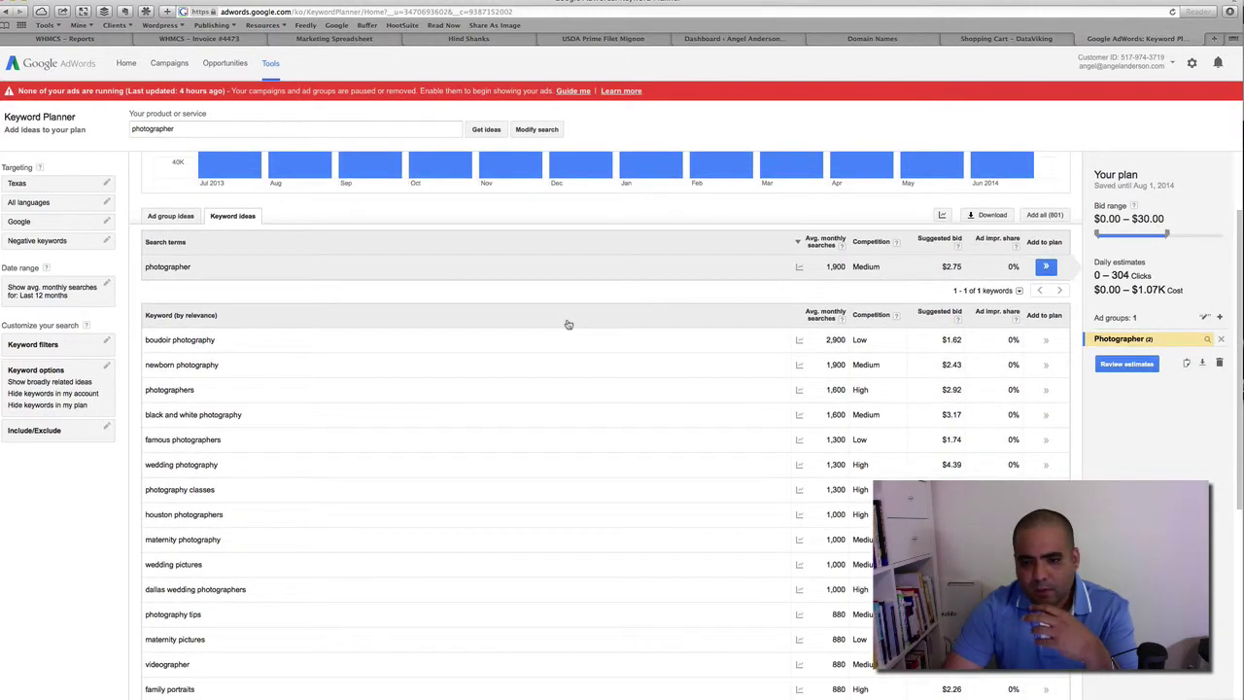
scroll(569, 324, "down", 1)
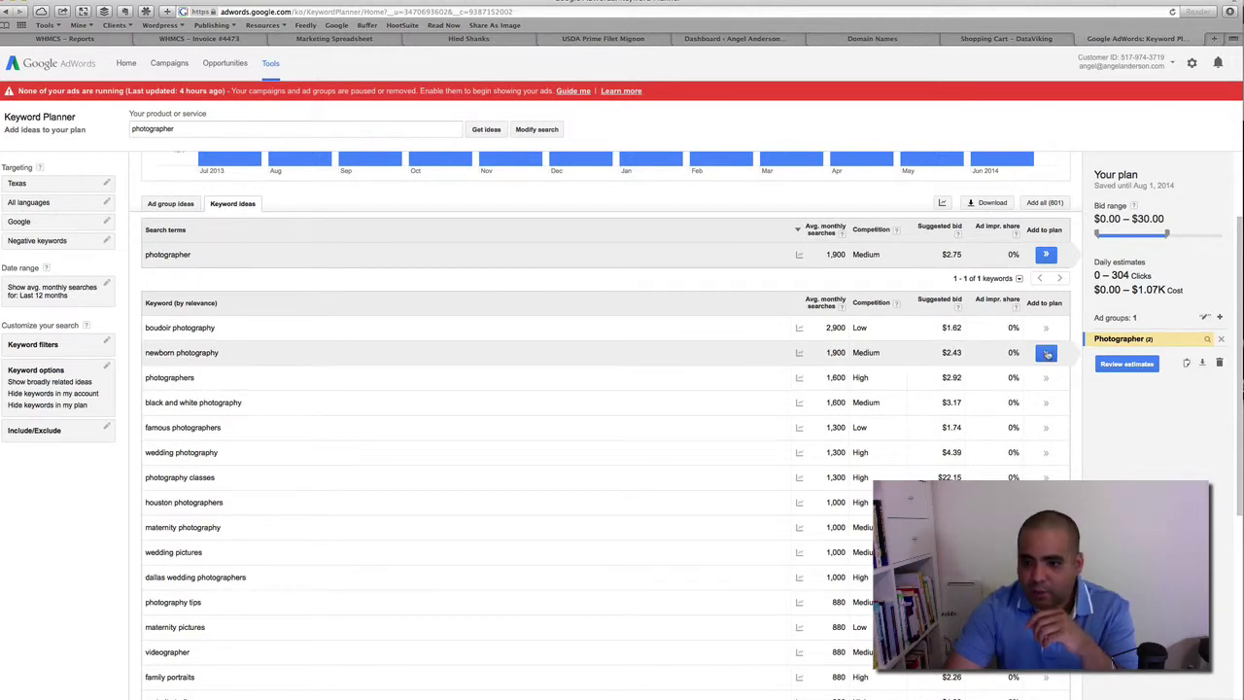
left_click(1046, 352)
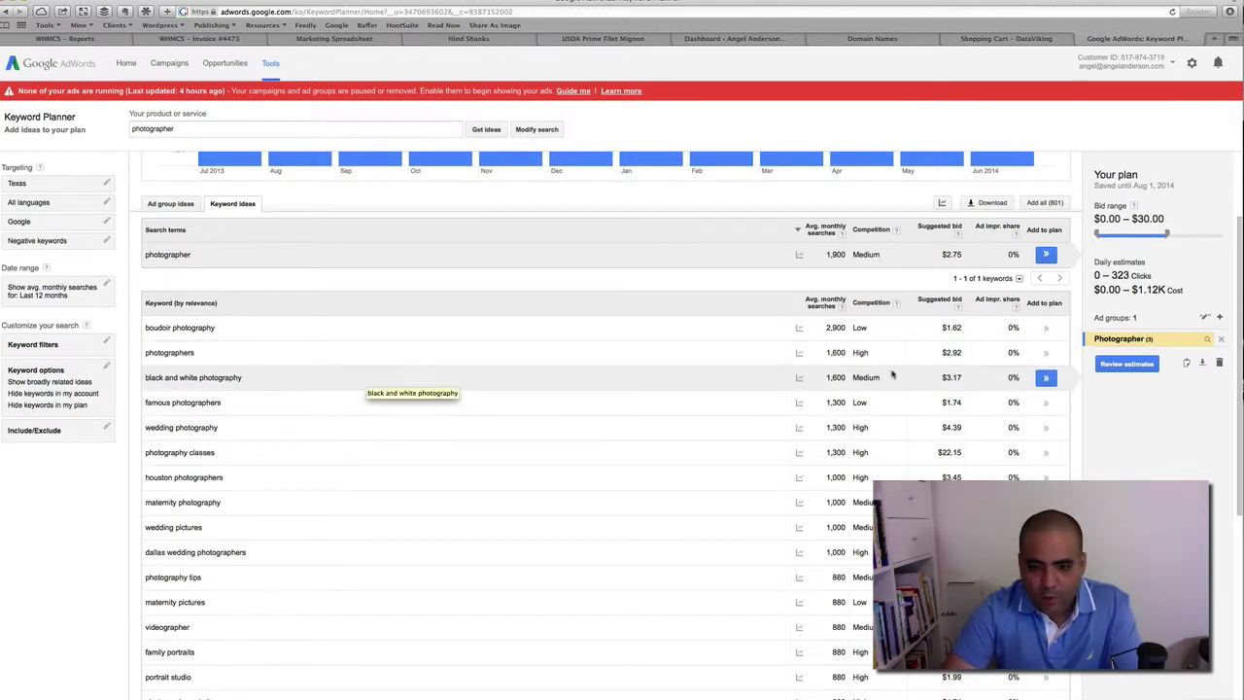
- Add "black and white photography", "wedding pictures", "maternity photography" and "houston photographers" to the keyword plan
left_click(1046, 378)
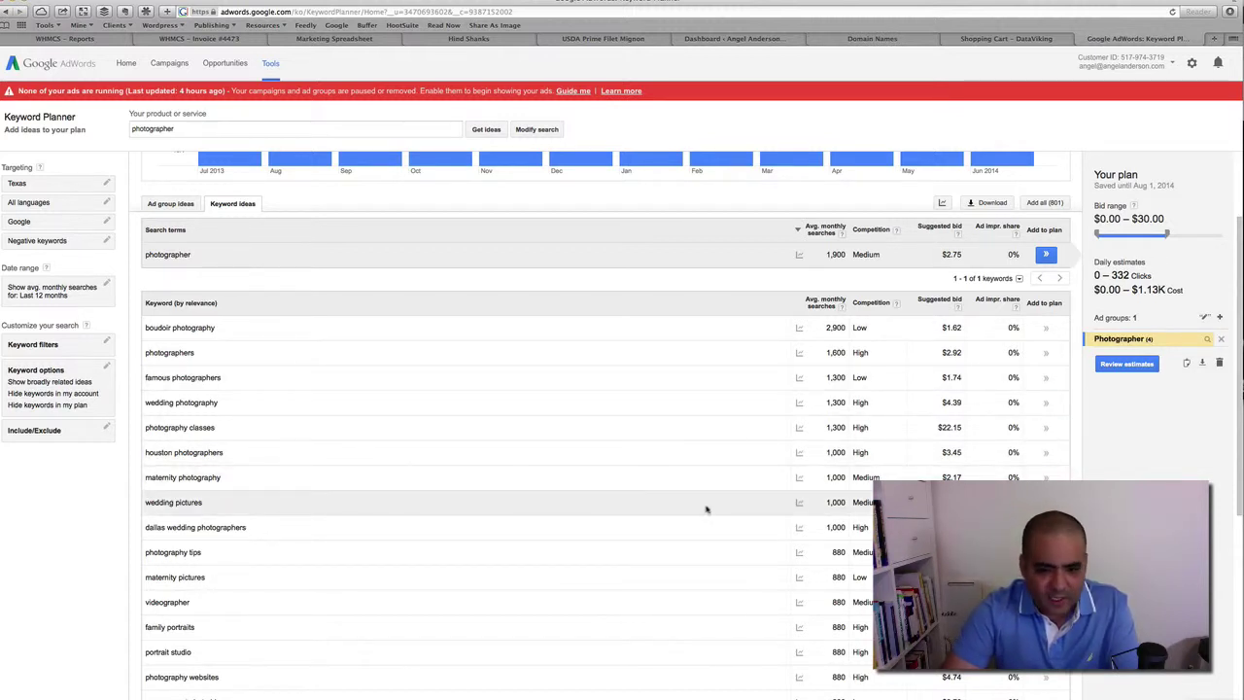
left_click(1046, 502)
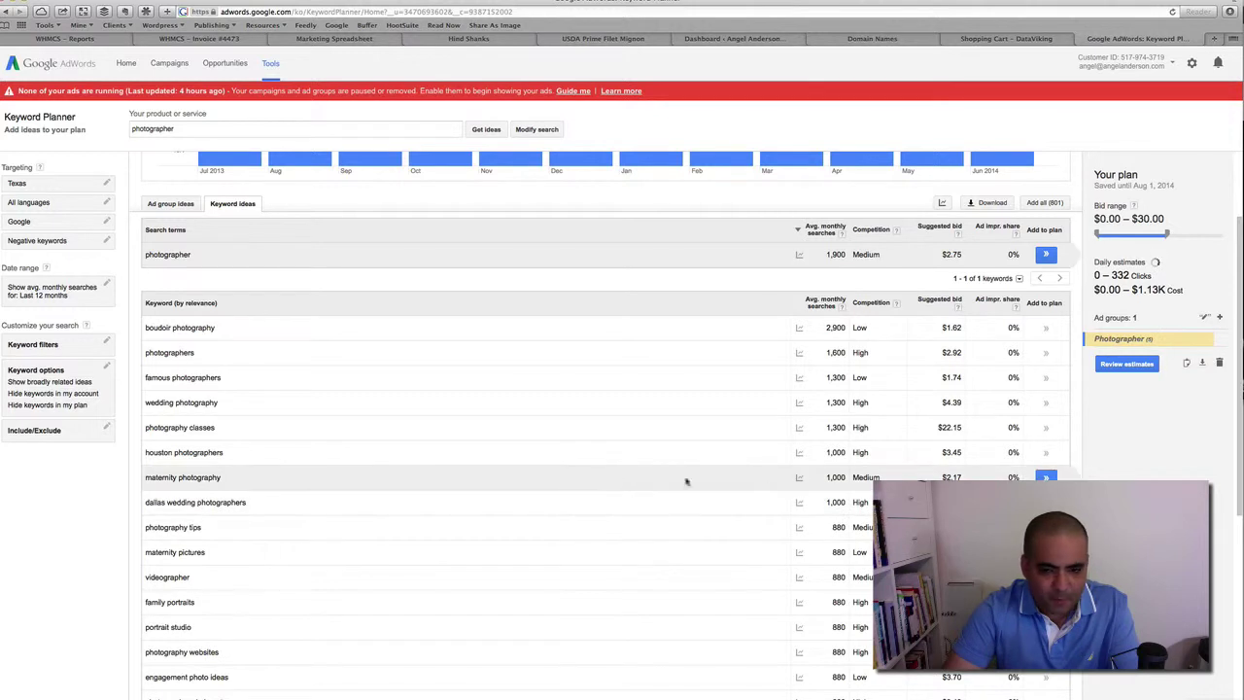
left_click(1046, 477)
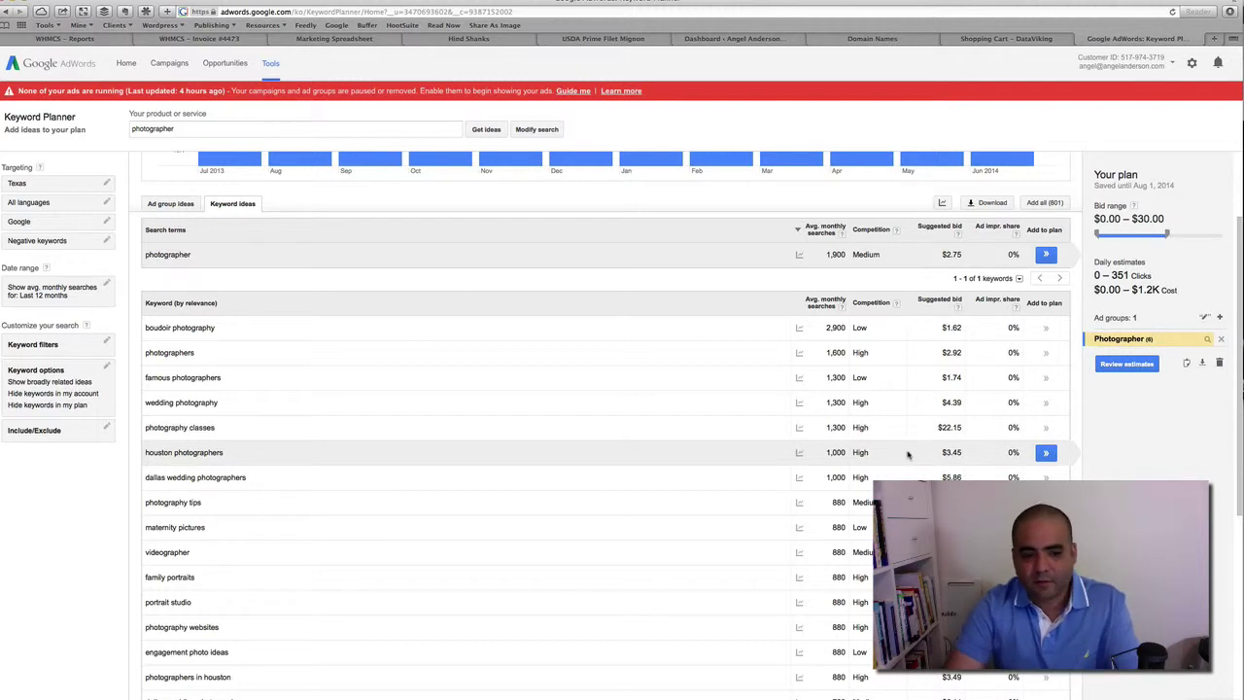
left_click(1046, 452)
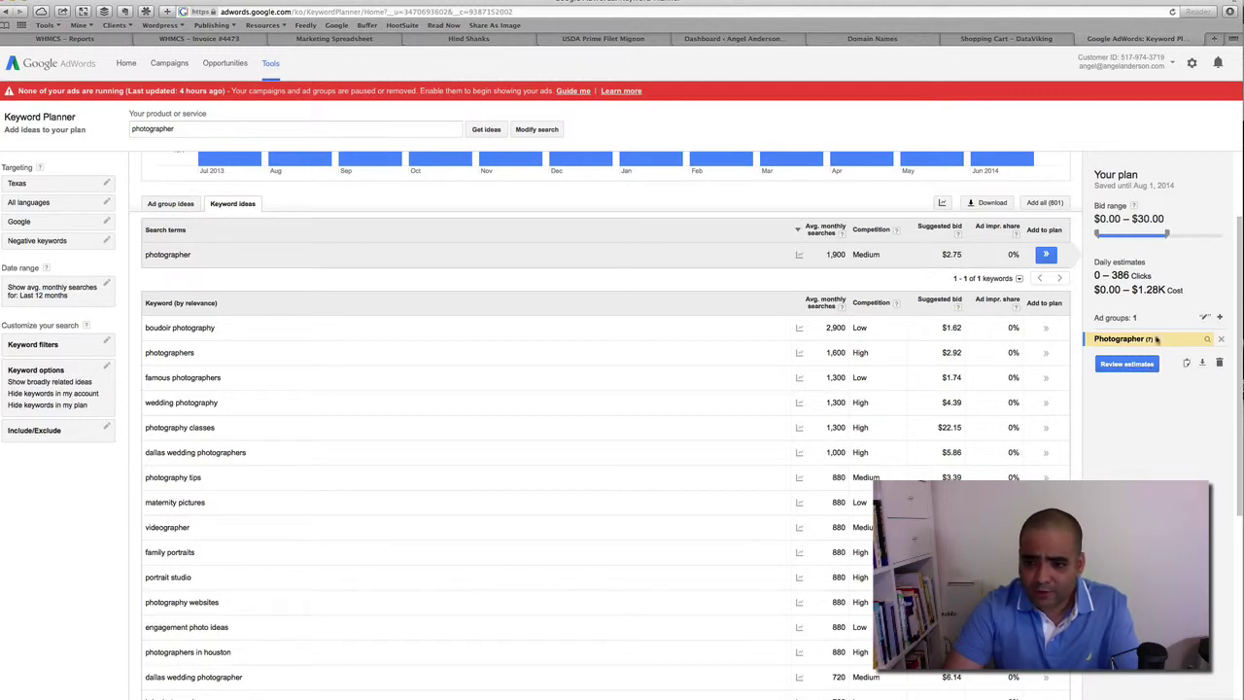
scroll(670, 393, "up", 2)
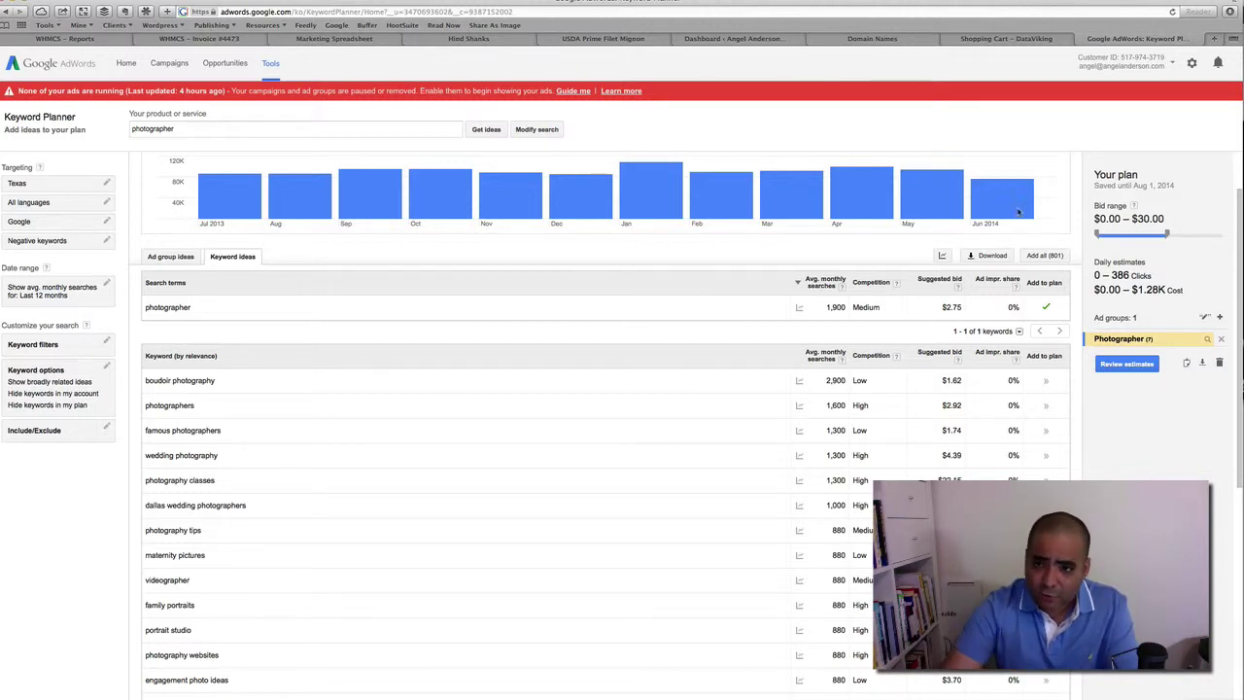
- Return to the DataViking cart, extend the domain name to "photographyintexas", and check its availability
left_click(987, 40)
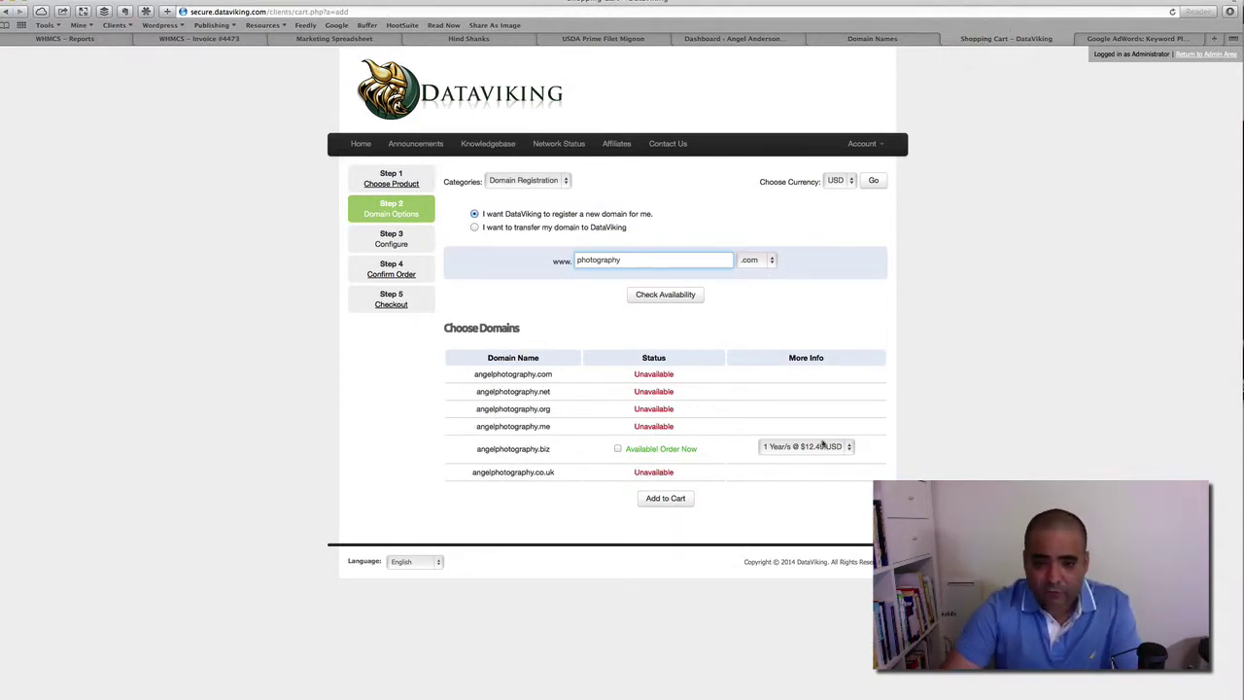
left_click(619, 449)
left_click(623, 262)
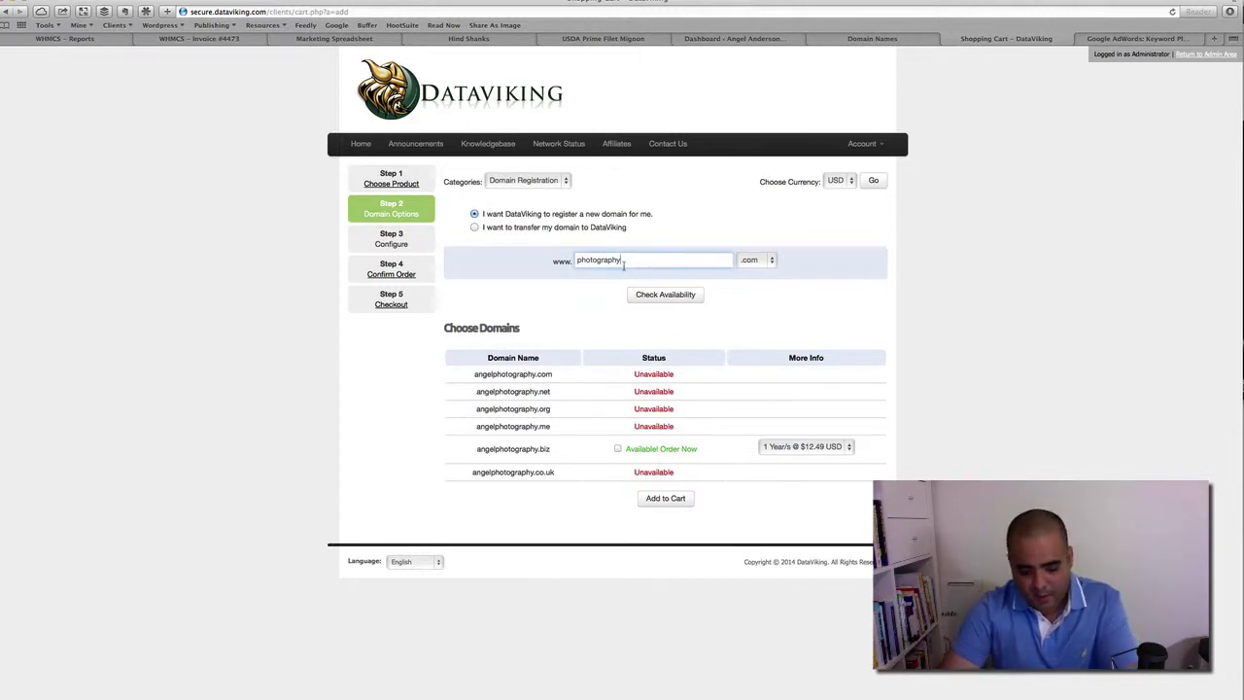
type("inte")
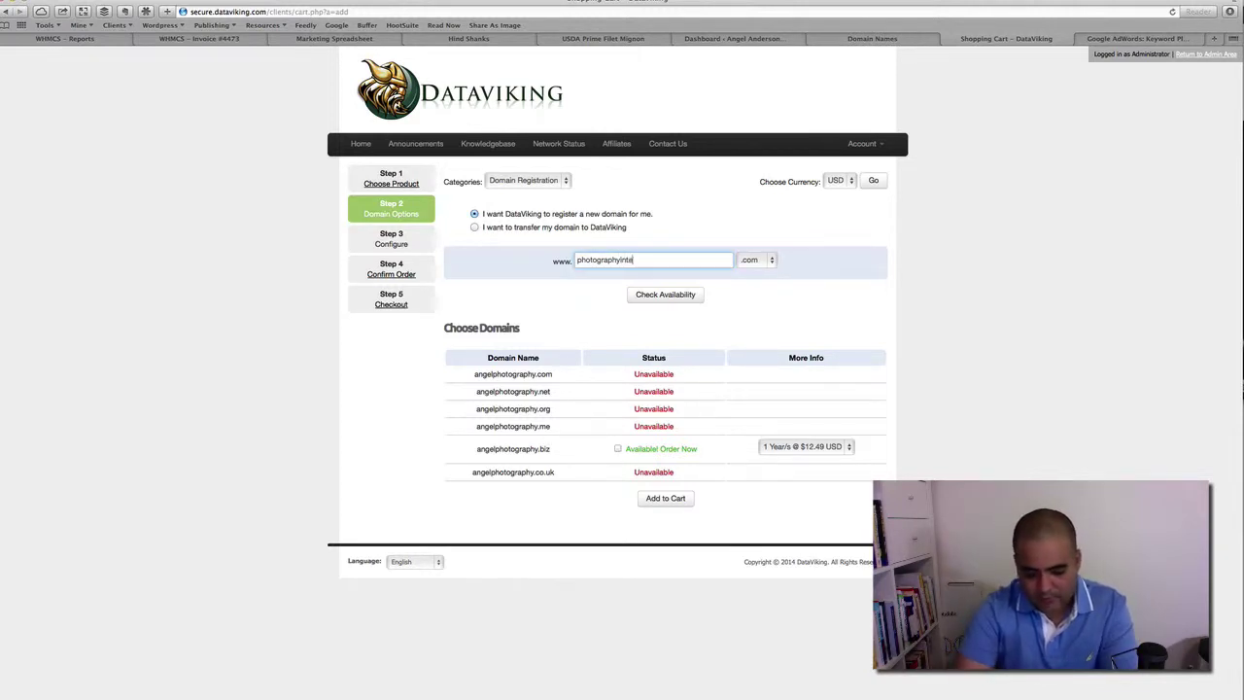
type("xas")
left_click(664, 295)
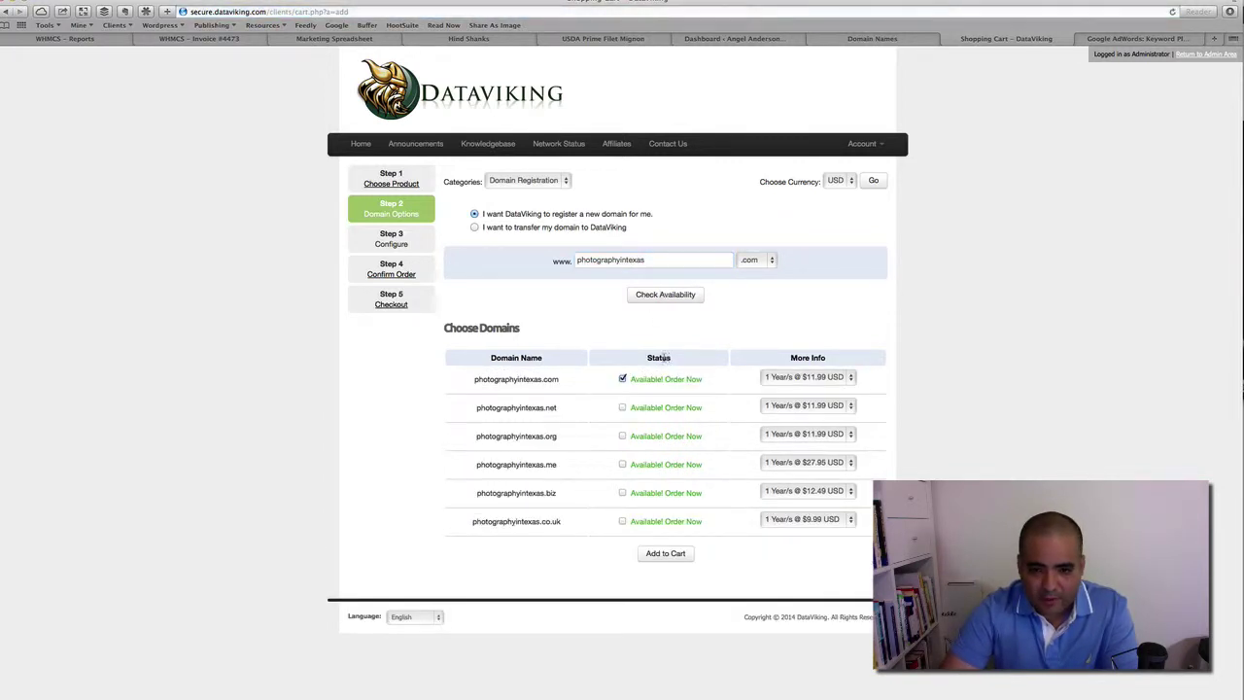
left_click(667, 554)
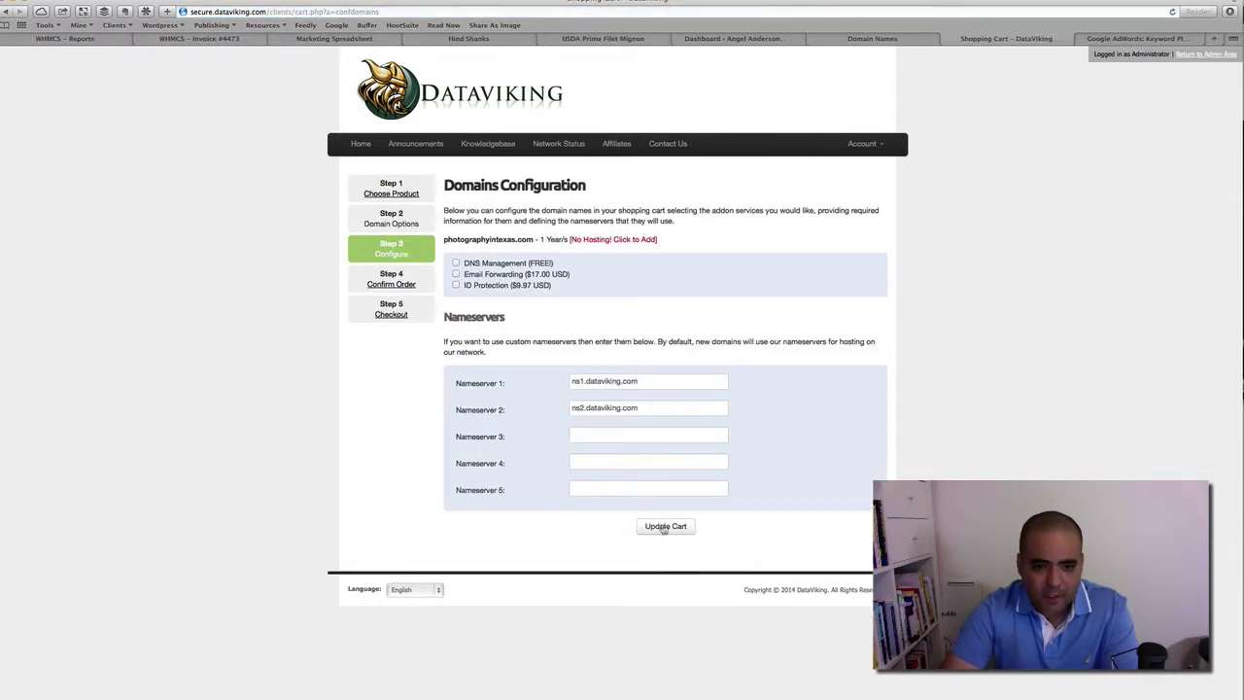
left_click(665, 526)
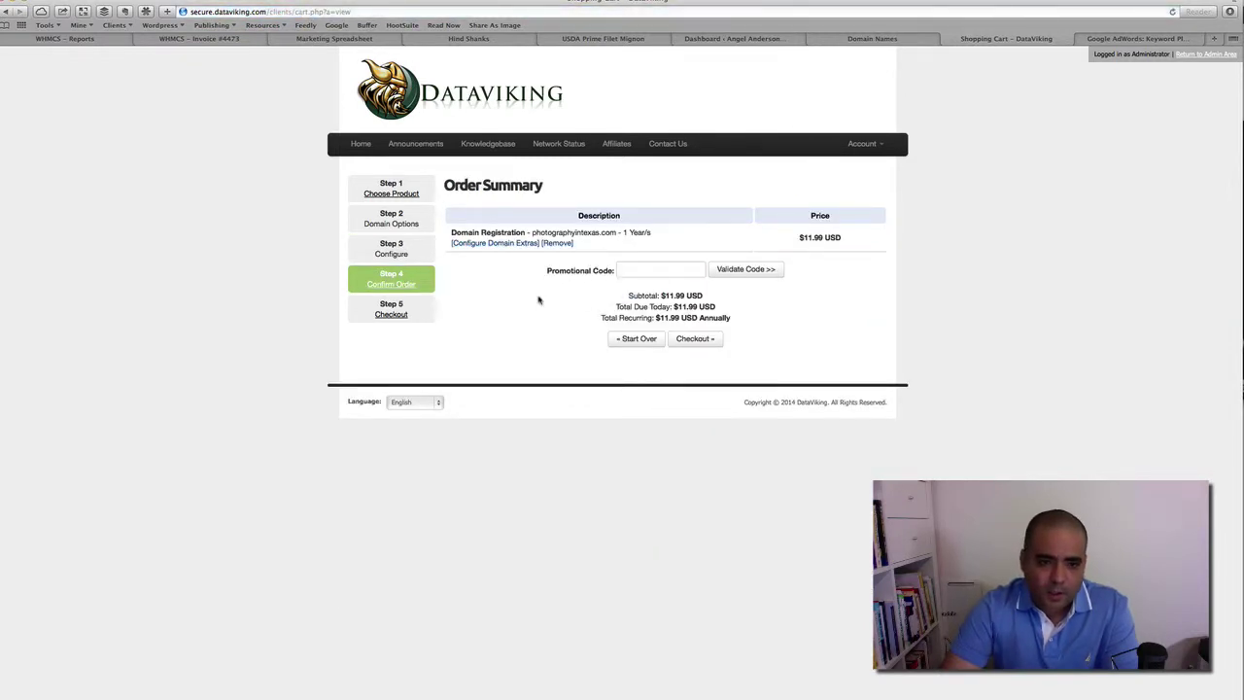
left_click(631, 337)
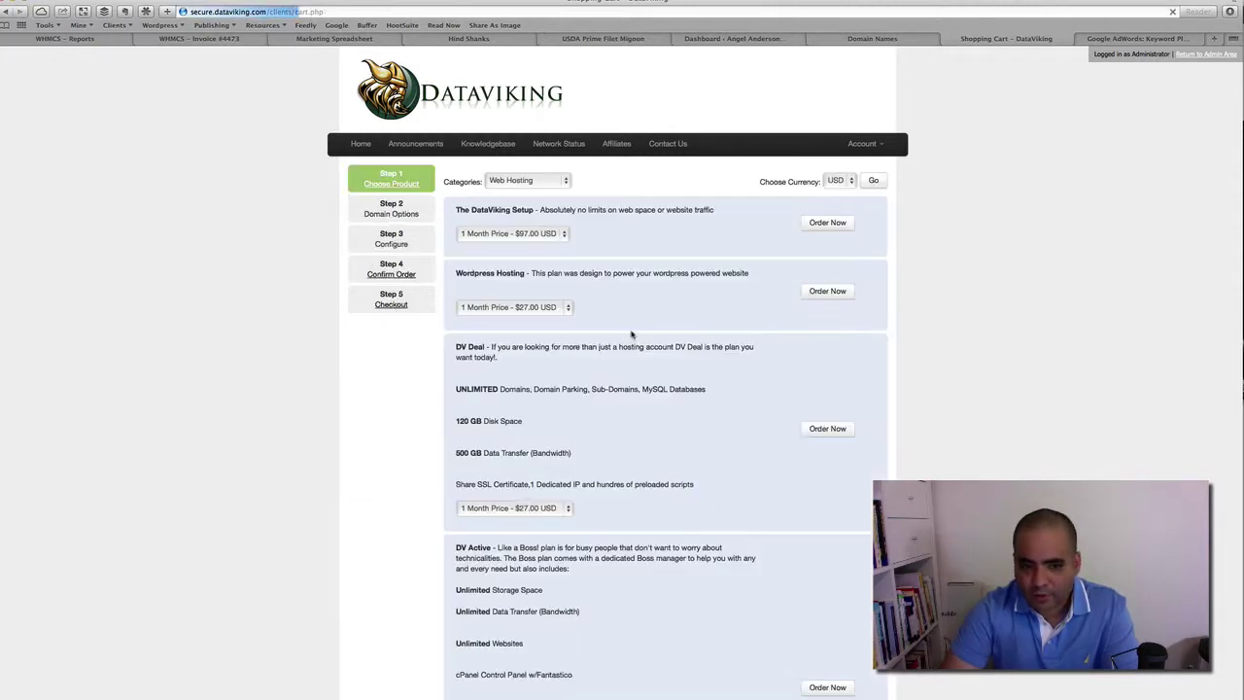
- Open domain registration from DataViking's Domain Names page and check the availability of "photographyintexas" with the .com extension
left_click(894, 40)
scroll(411, 562, "down", 10)
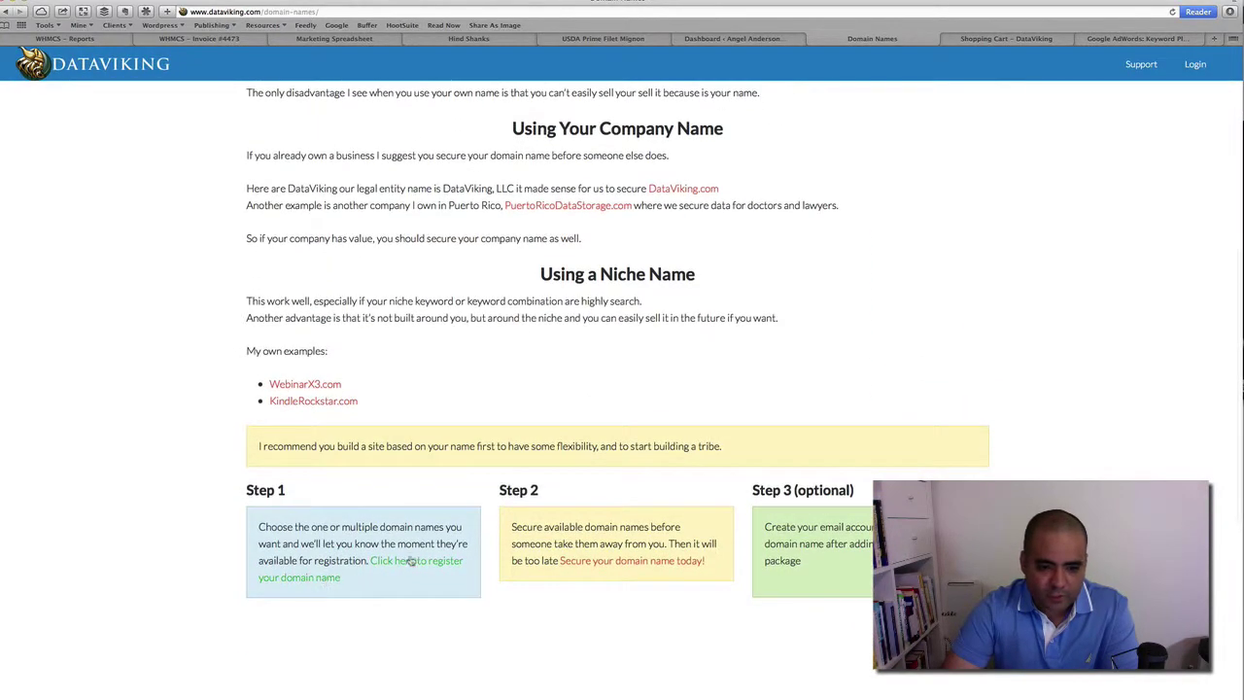
left_click(425, 564)
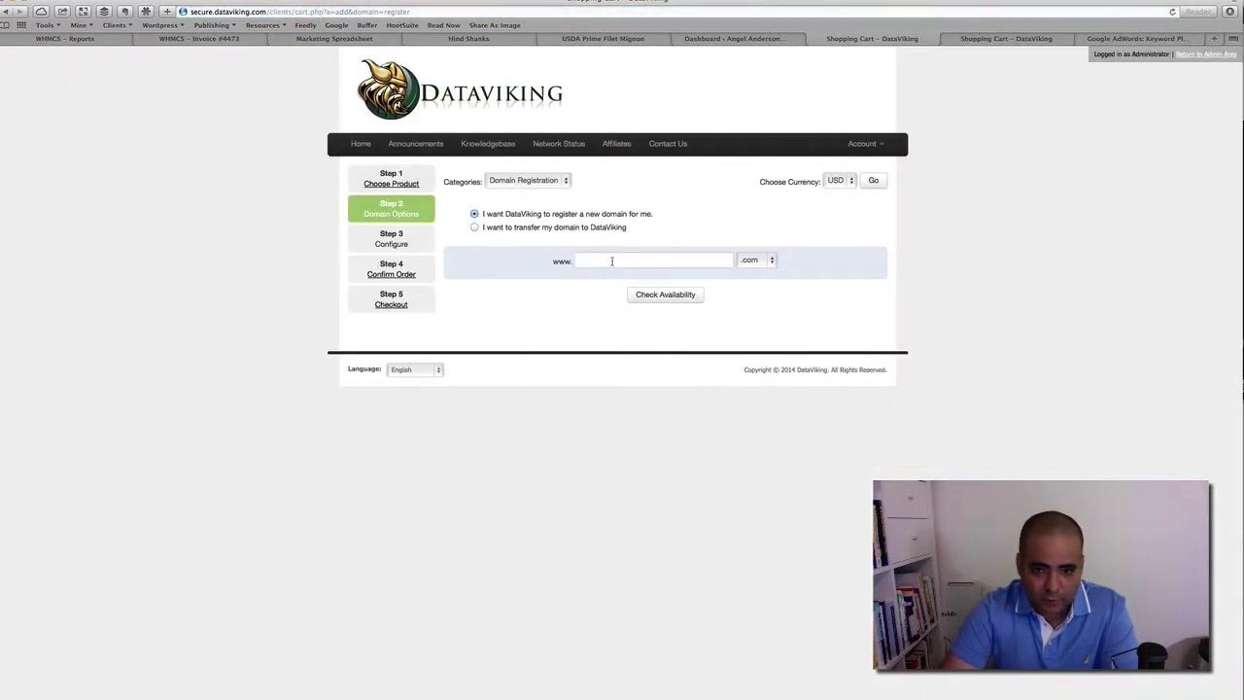
left_click(611, 261)
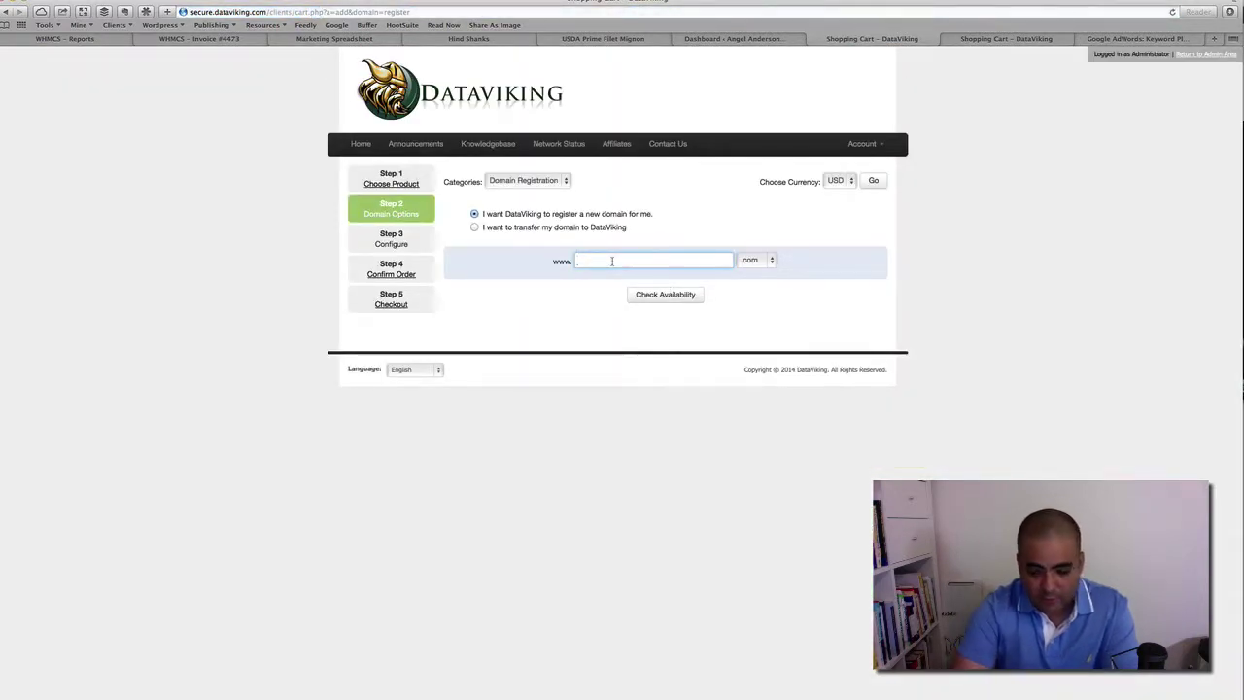
type("photographyint")
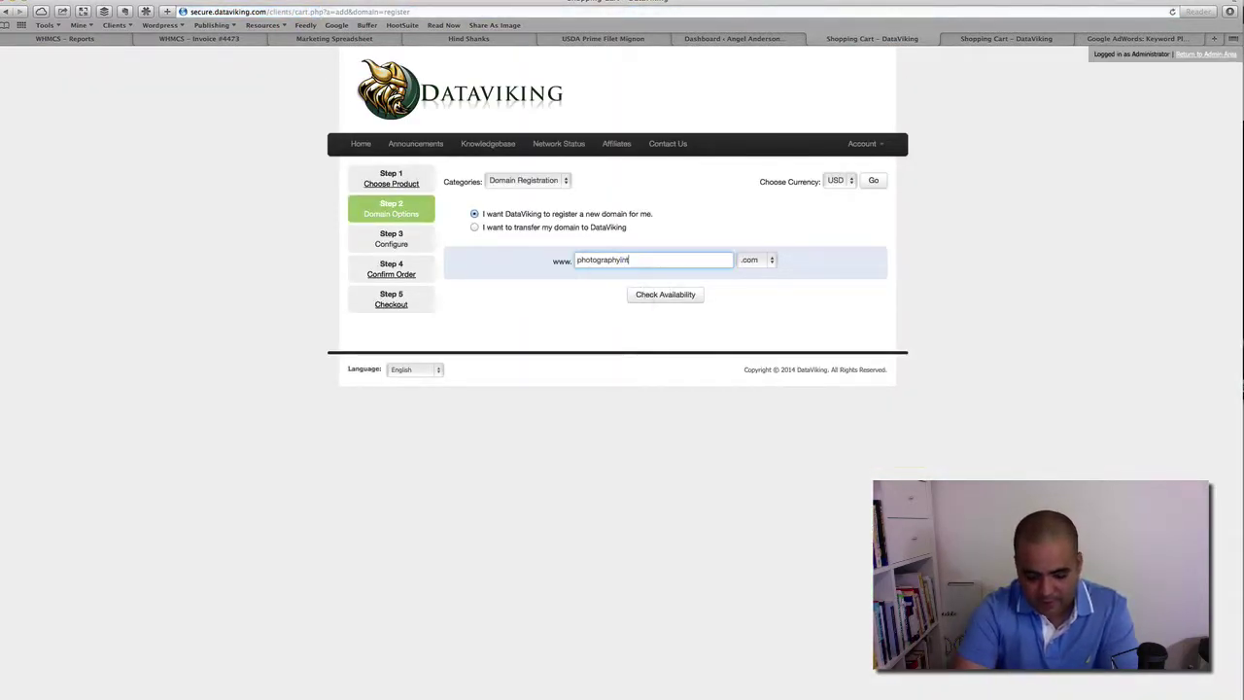
type("exas")
left_click(658, 296)
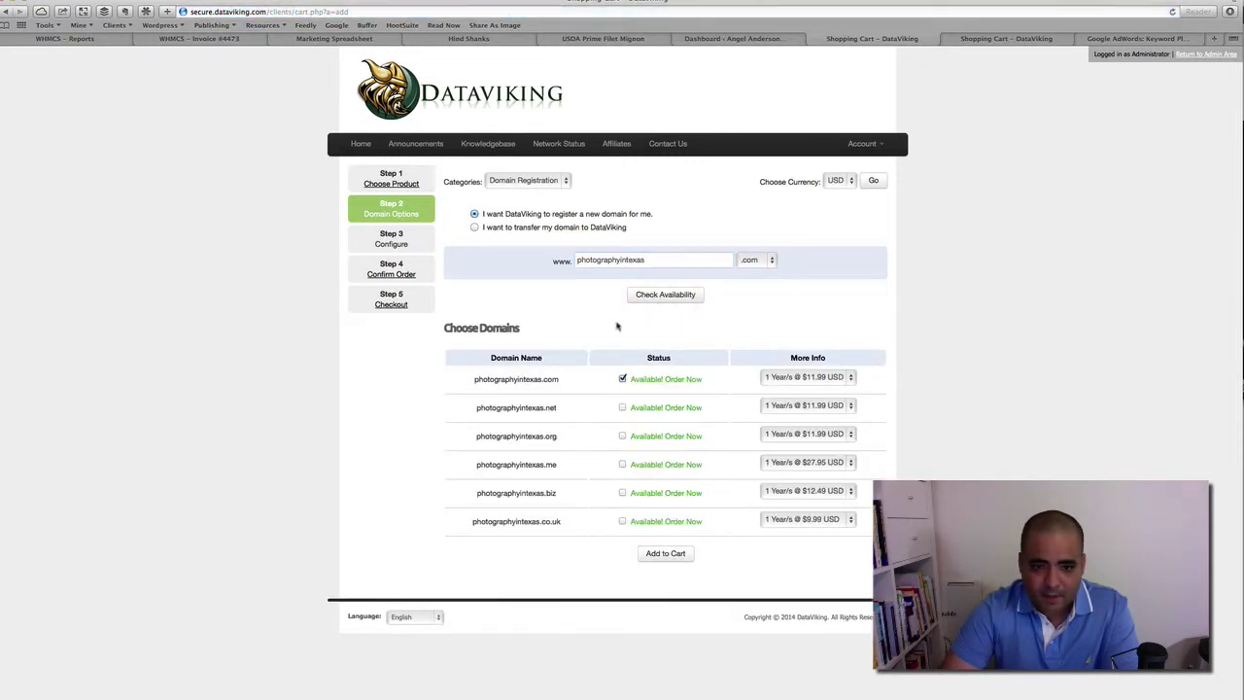
- Add photographyintexas.com to the cart for 1 year with the default nameservers and no addons, and reopen its domain extras
left_click(661, 553)
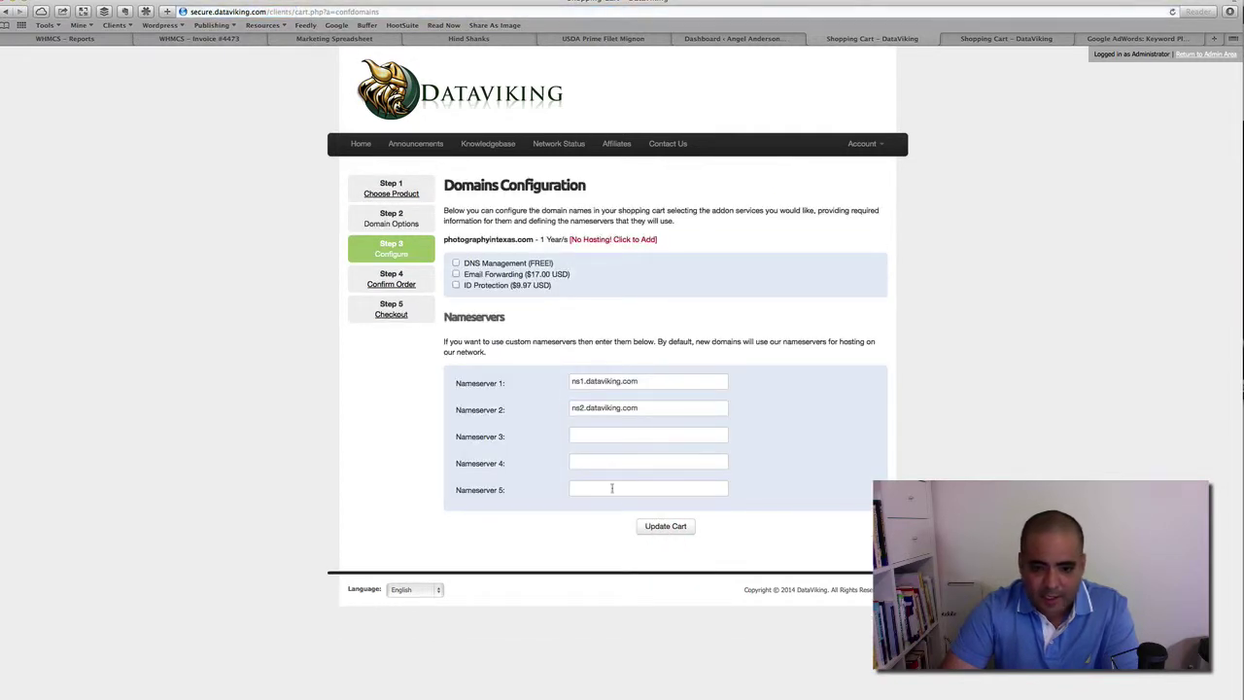
left_click(659, 529)
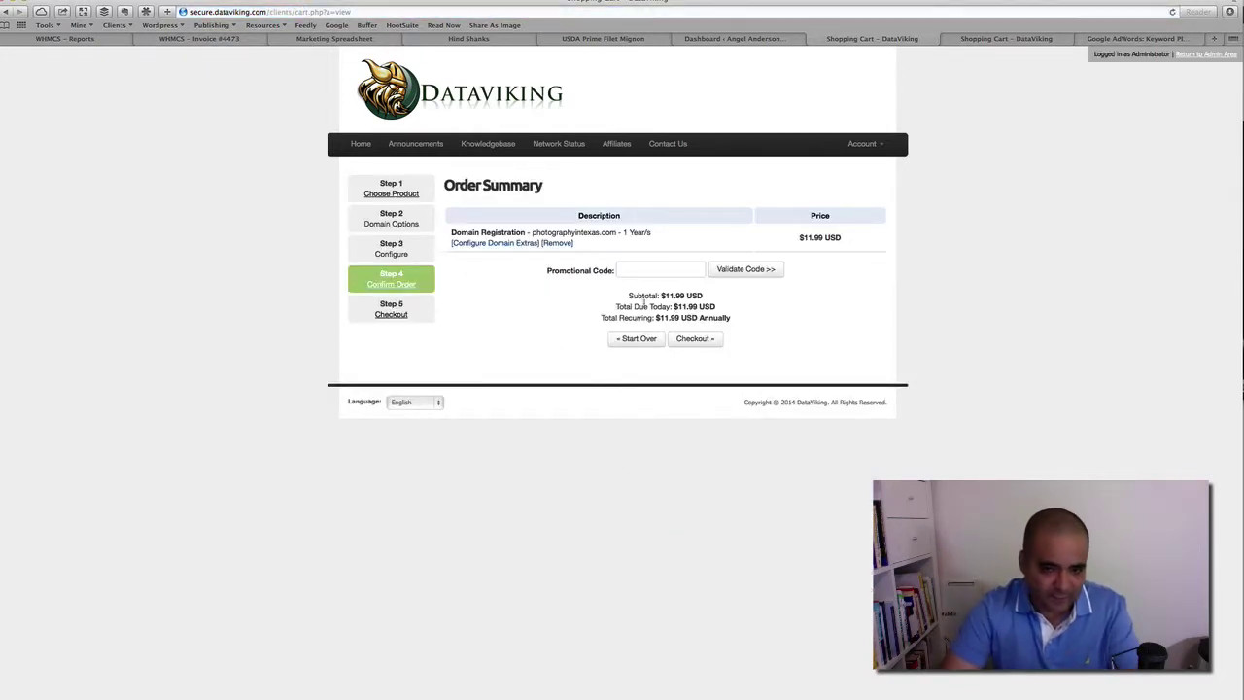
left_click(505, 245)
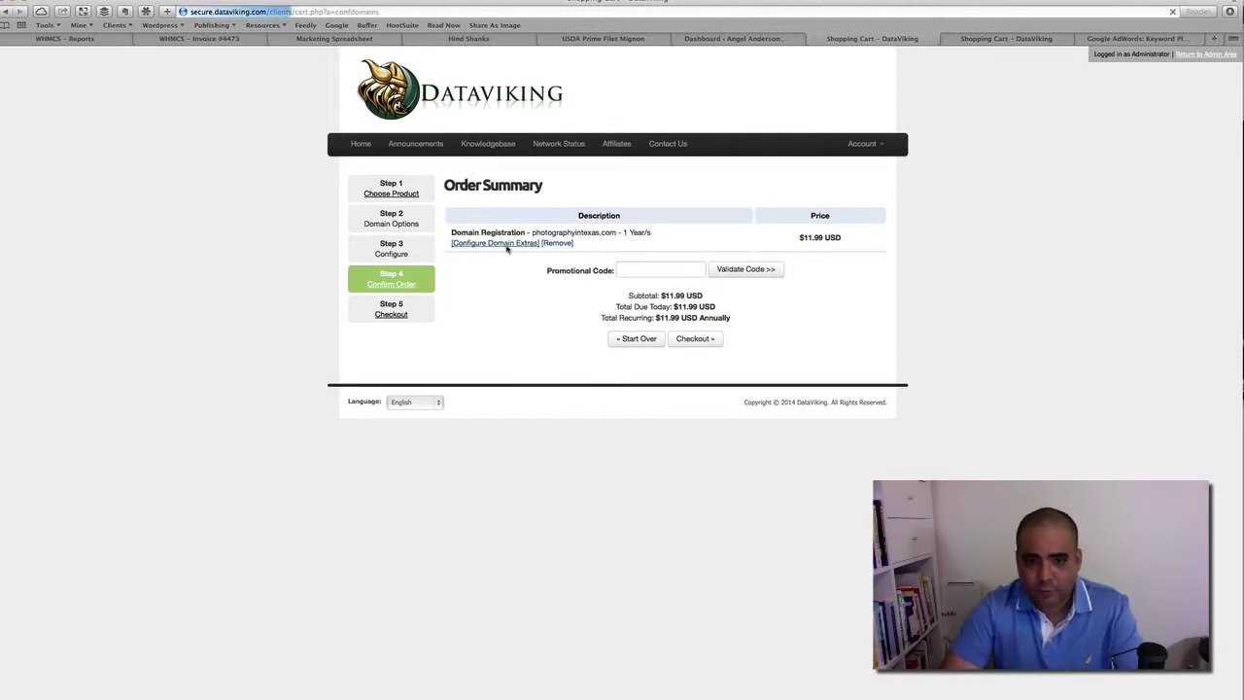
- Add the Wordpress Hosting plan at the 1 Month Price of $27.00 for photographyintexas.com to the cart, without any addons
left_click(399, 193)
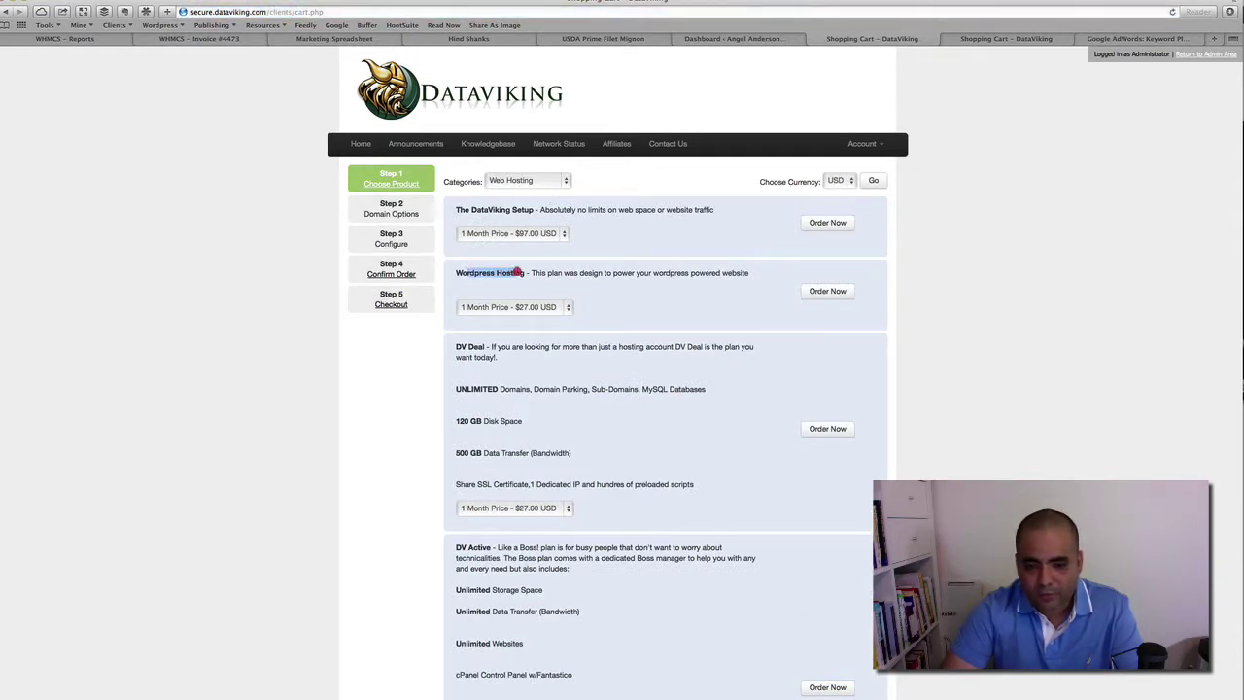
left_click(808, 290)
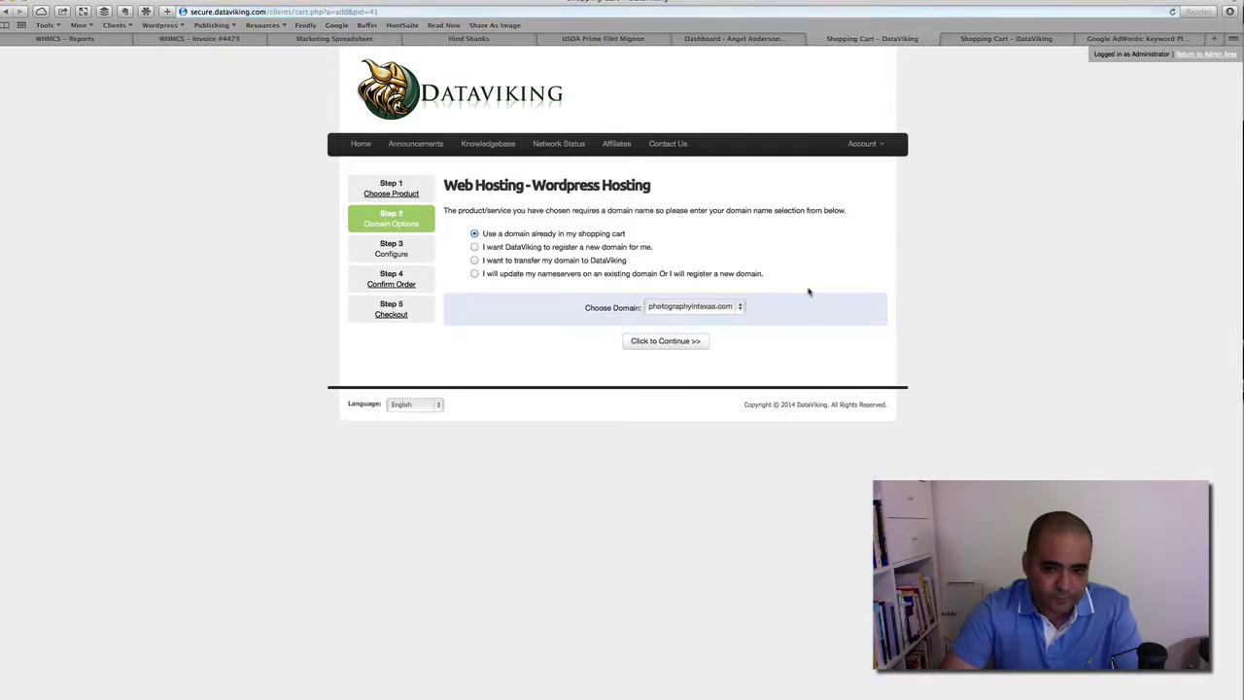
left_click(656, 340)
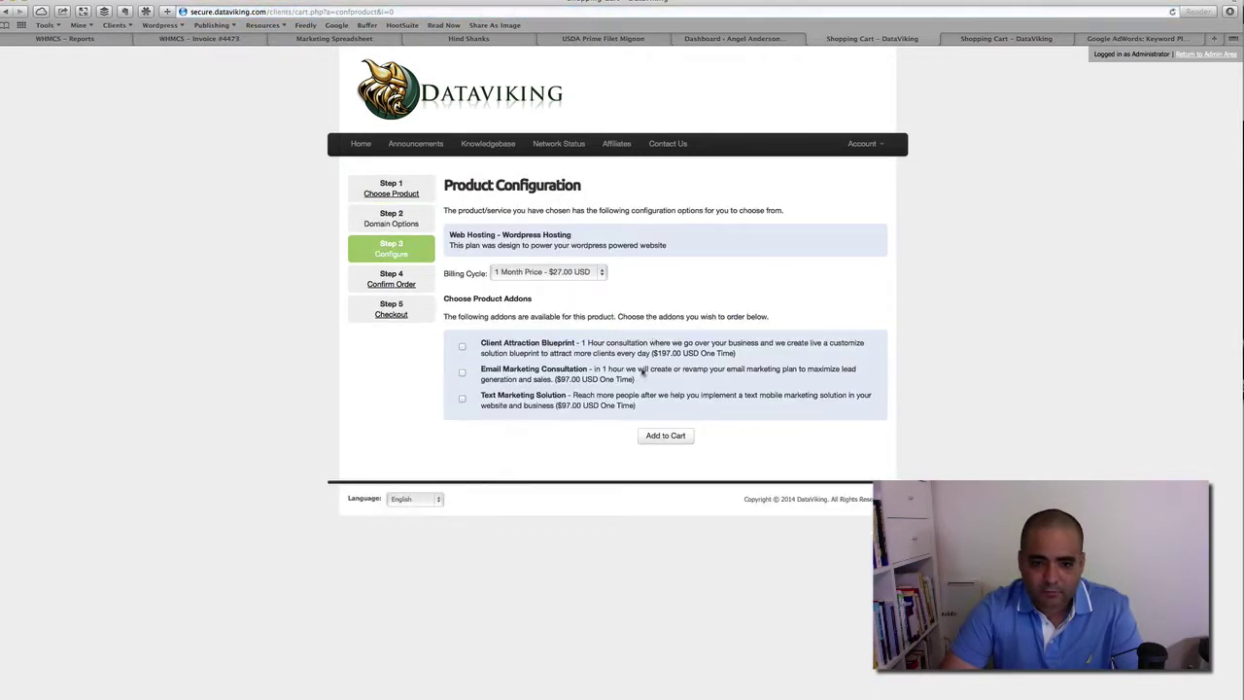
left_click(663, 437)
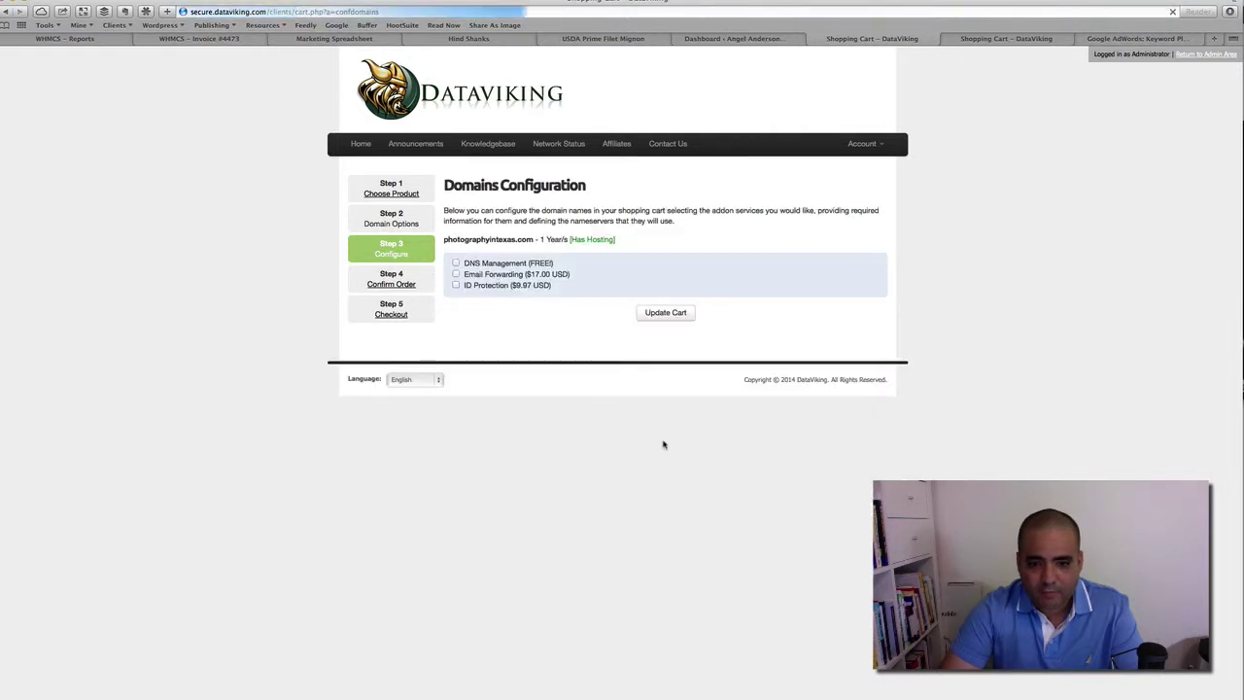
left_click(661, 314)
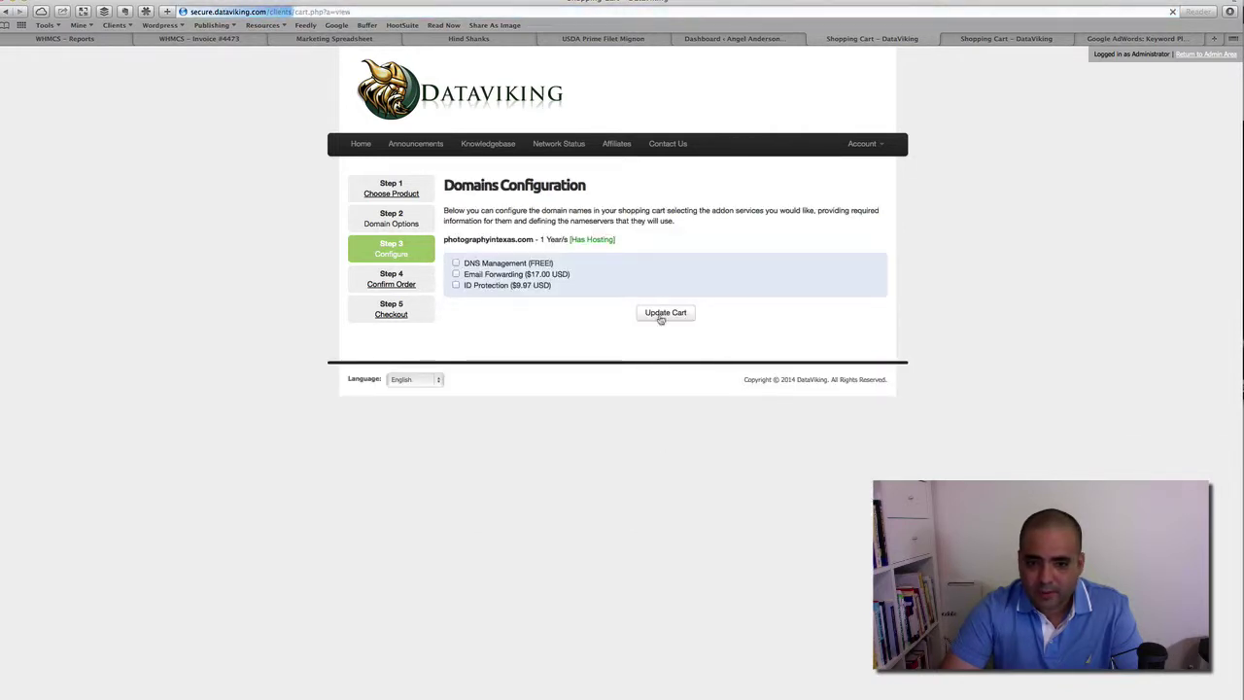
- Proceed to checkout and review the customer details, domain registrant and payment sections of the form
left_click(696, 379)
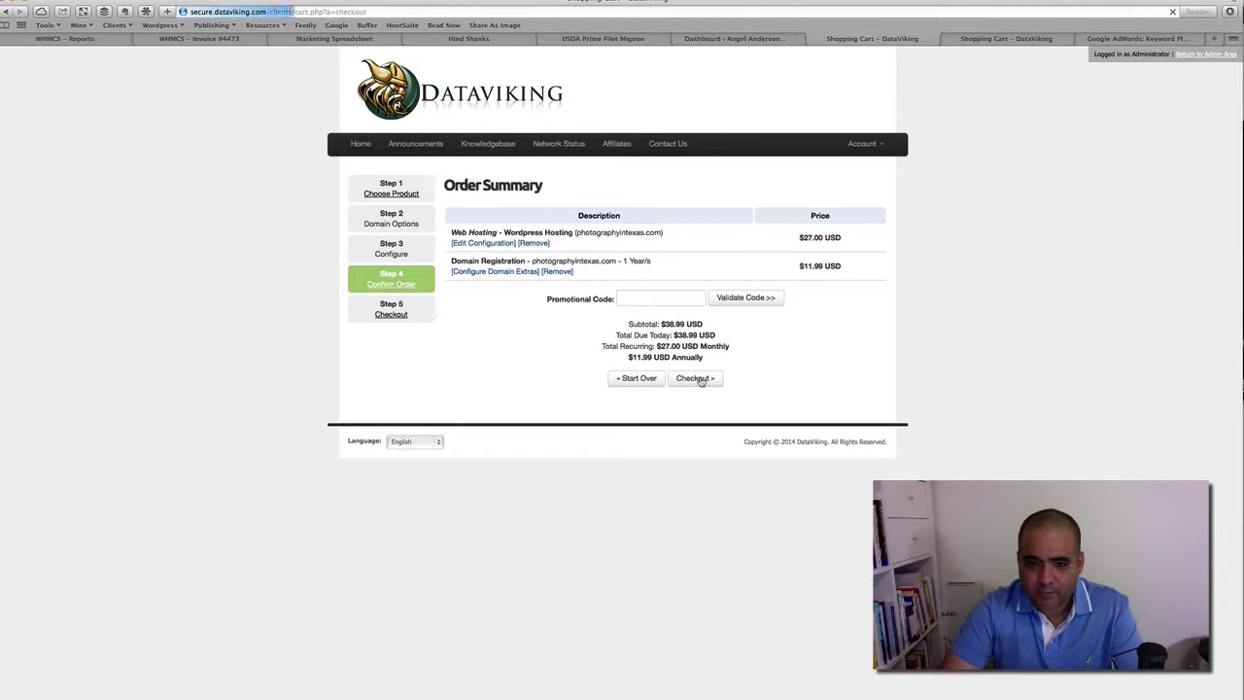
scroll(701, 381, "down", 3)
scroll(701, 381, "down", 3)
scroll(701, 379, "up", 6)
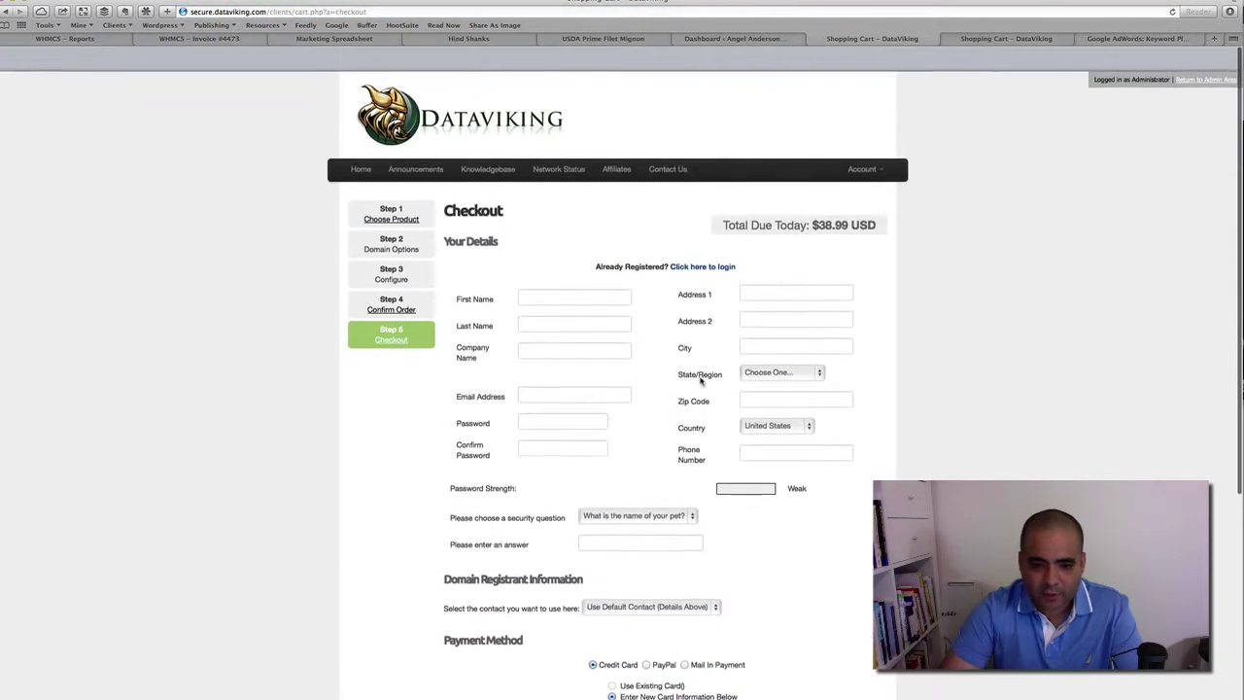
scroll(700, 374, "down", 7)
scroll(700, 374, "up", 7)
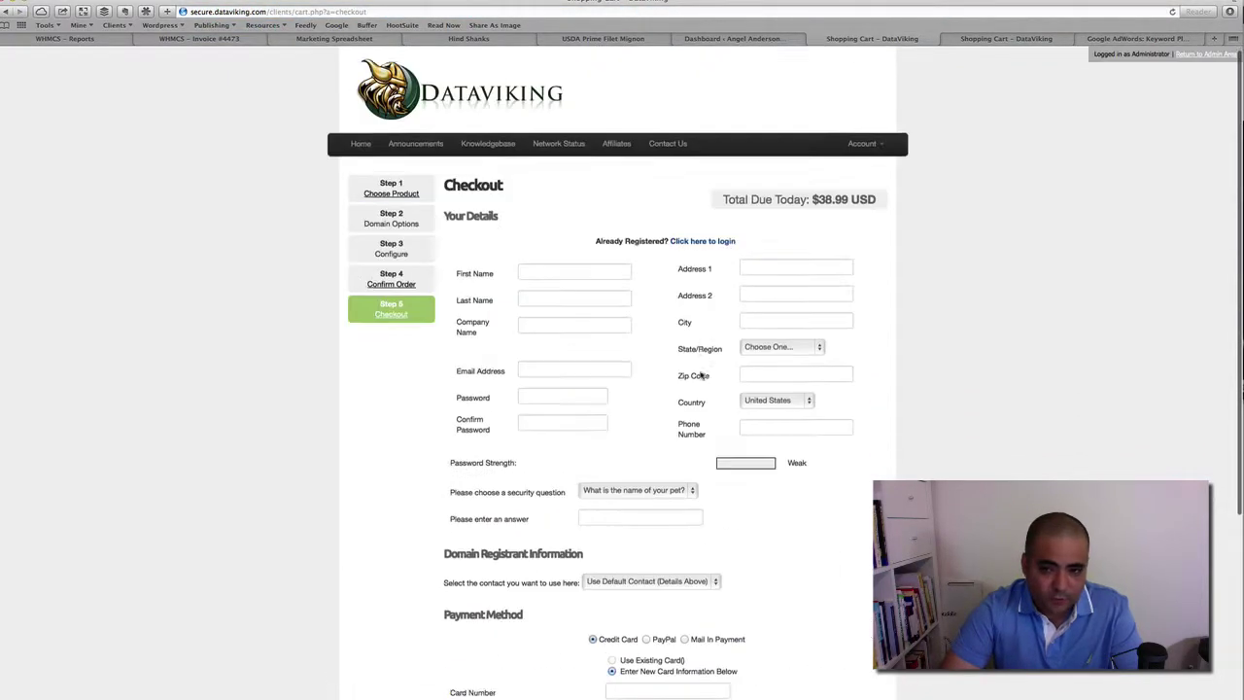